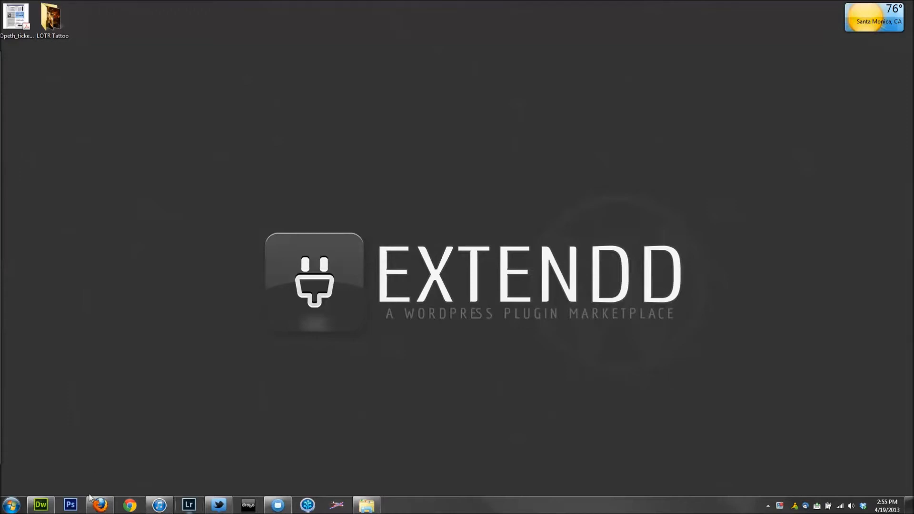
- Switch to Firefox and log in to the WP.dev WordPress admin with the account username and password
left_click(100, 504)
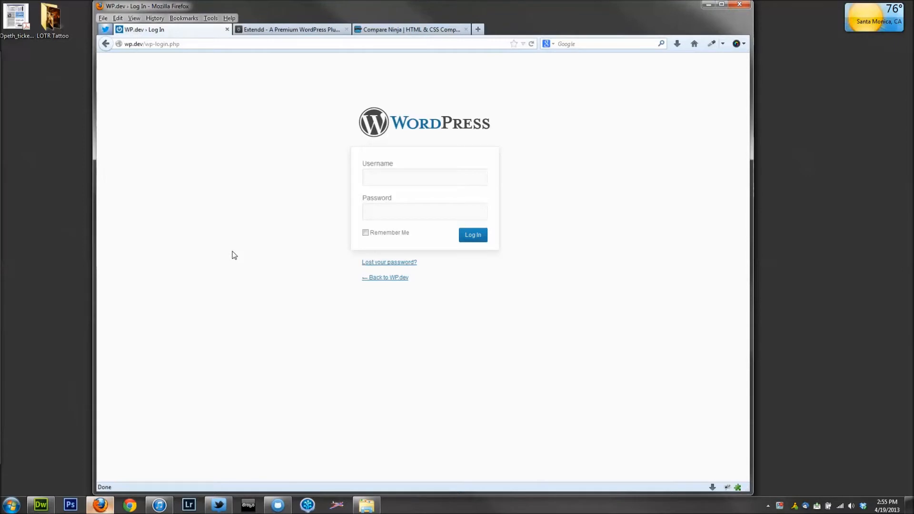
left_click(377, 180)
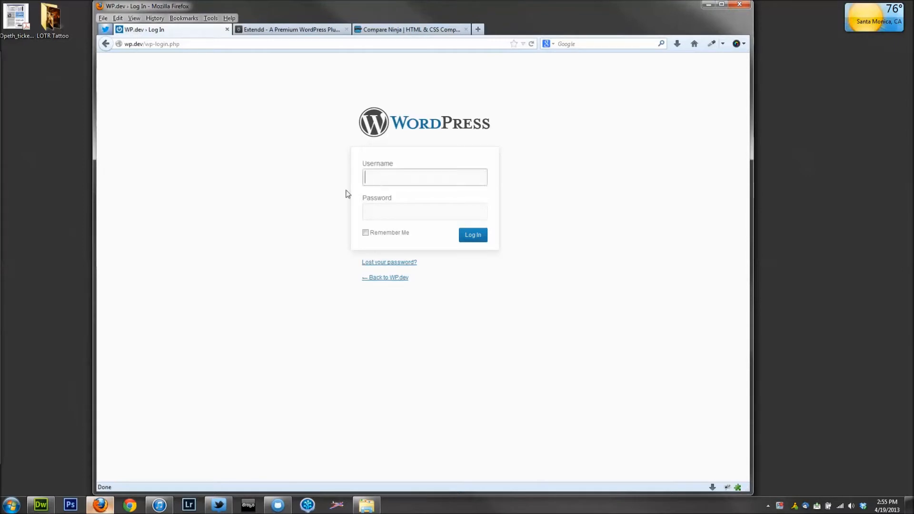
type("frosty")
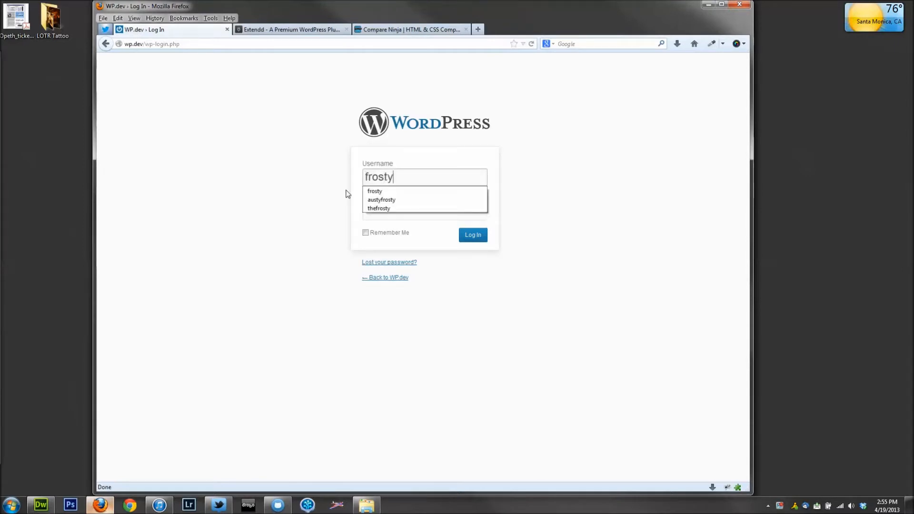
key("Tab")
type("••••••••")
key("Return")
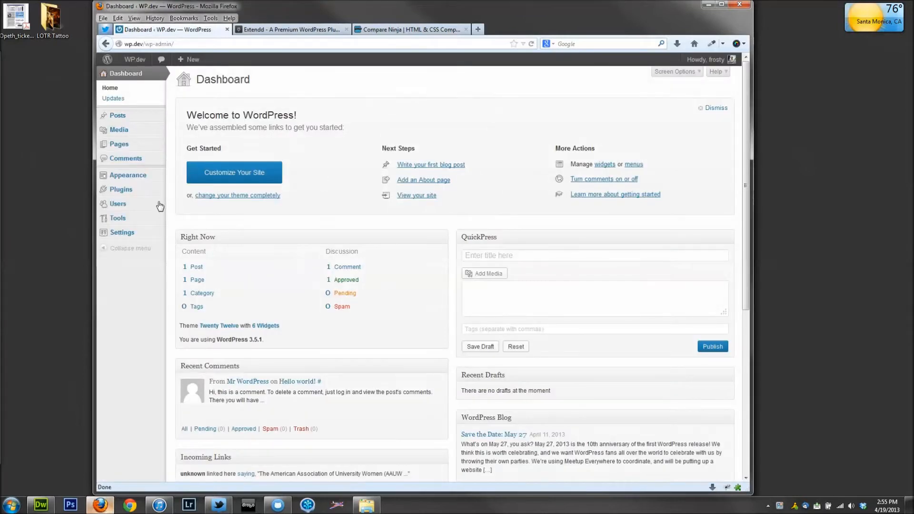
- Search the WordPress plugin installer for "custom login"
mouse_move(122, 195)
left_click(189, 204)
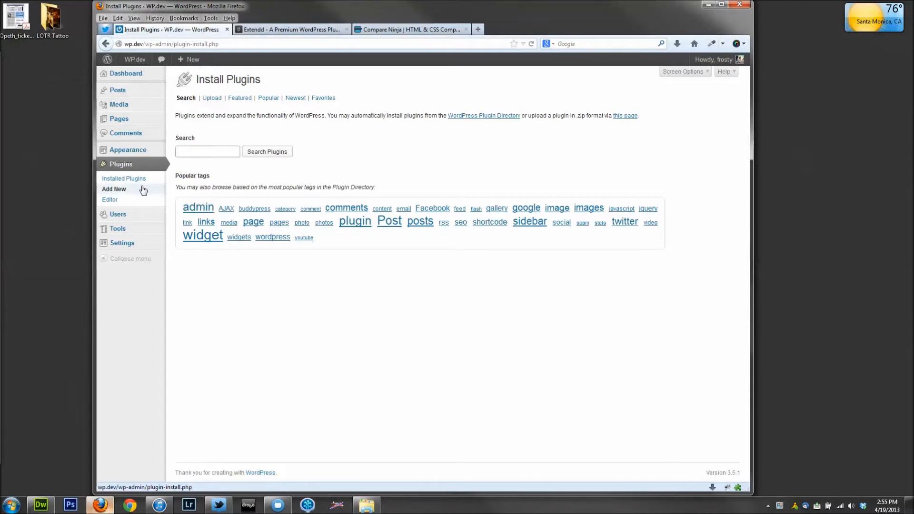
left_click(191, 155)
type("custom login")
key("Return")
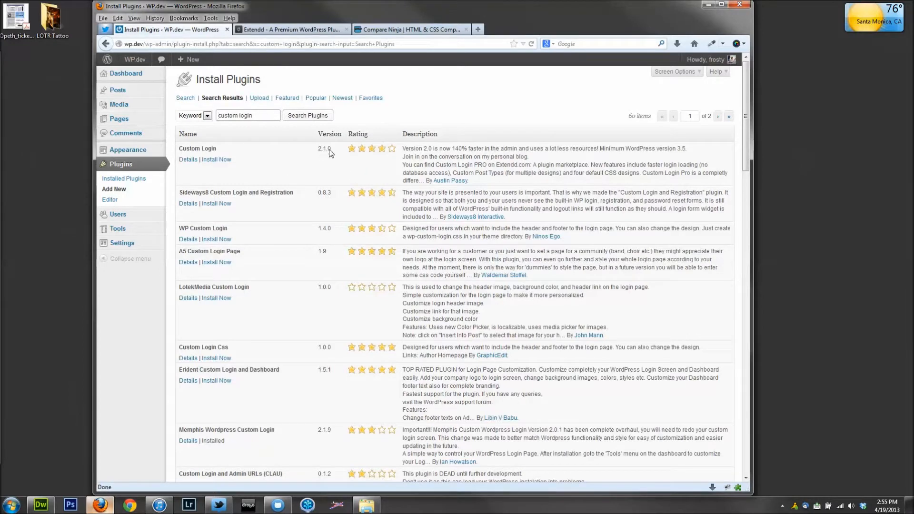
- Install the Custom Login 2.1.0 plugin and activate it
left_click(220, 161)
key("Return")
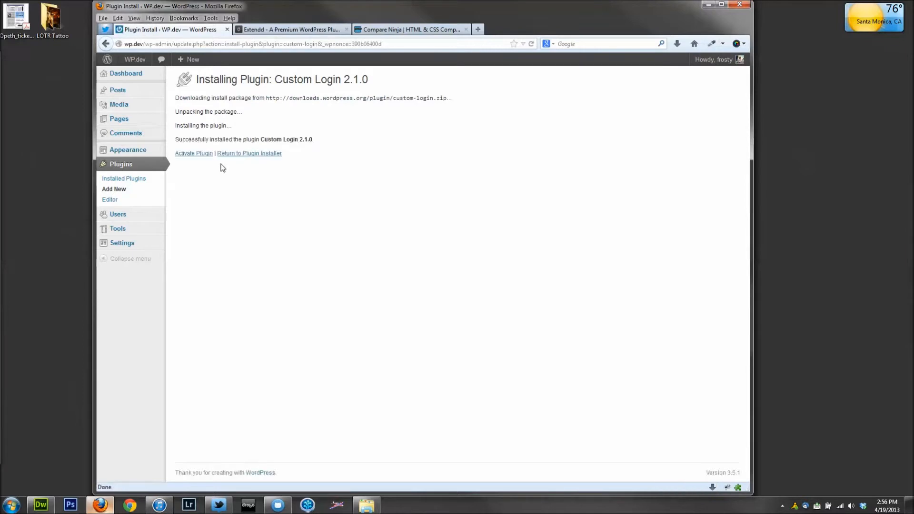
left_click(191, 154)
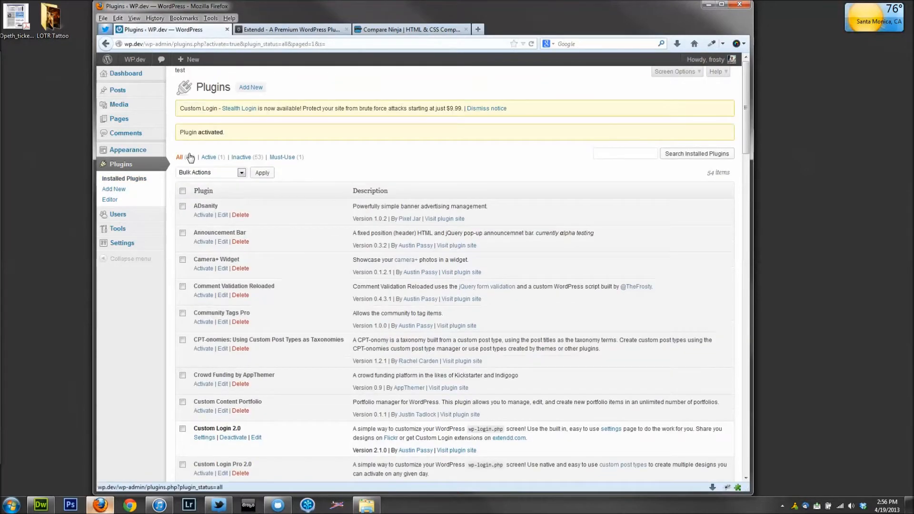
- Open the settings of the Custom Login 2.0 plugin and enable its Activate option
mouse_move(145, 246)
scroll(147, 337, "down", 3)
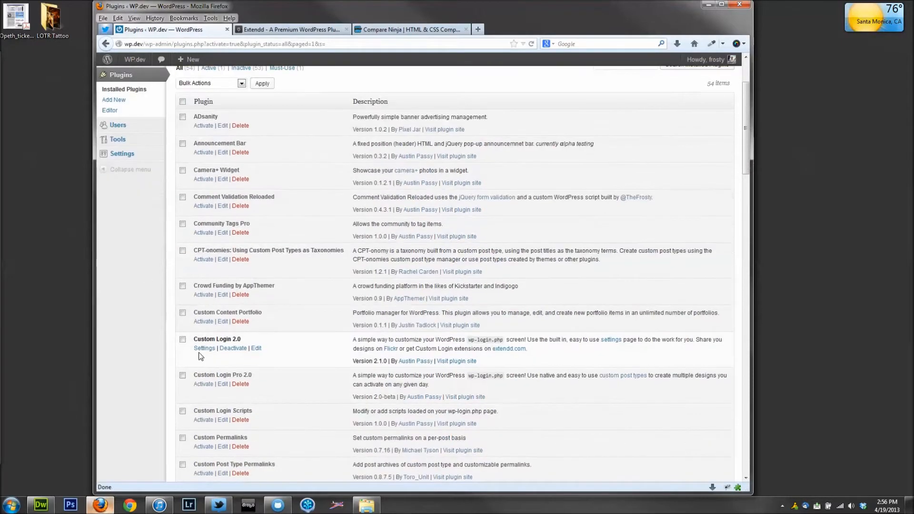
left_click(205, 350)
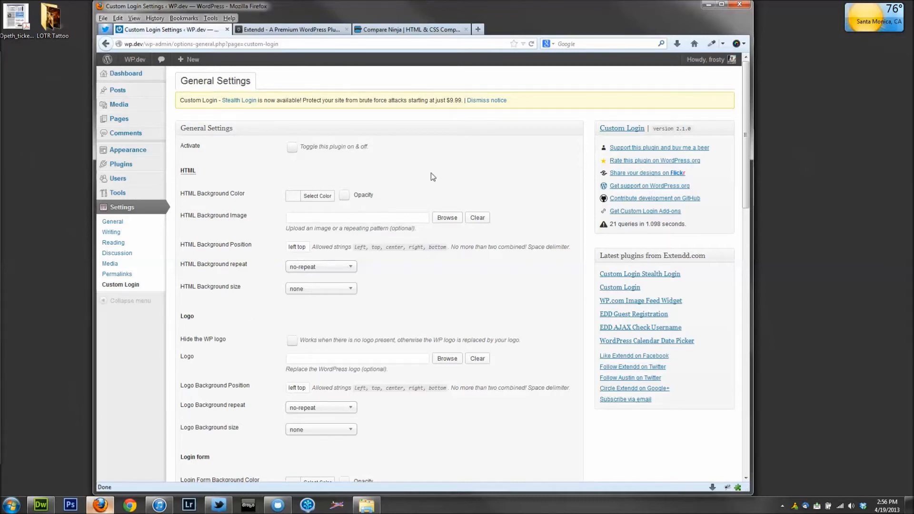
scroll(430, 173, "down", 1)
left_click(293, 121)
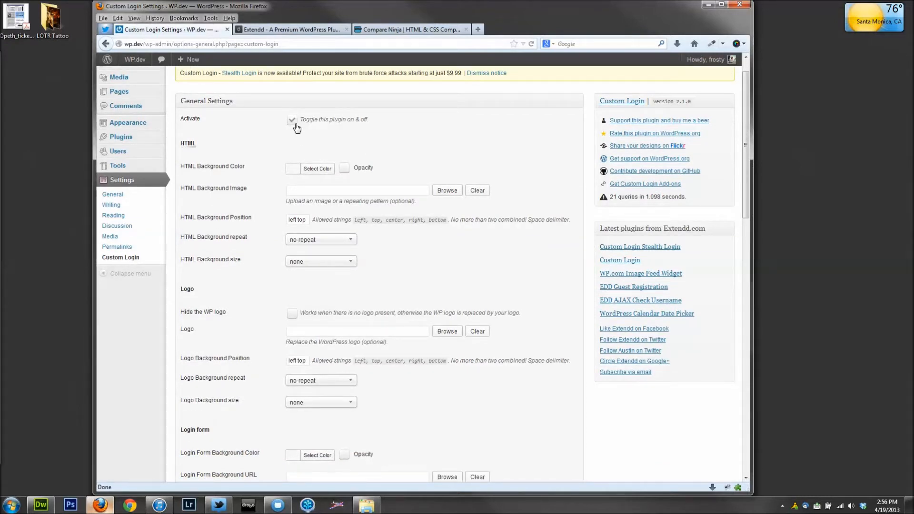
- Review the Custom Login options for HTML, logo, login form, label and below-form colors, and custom CSS, HTML and jQuery
scroll(264, 159, "down", 2)
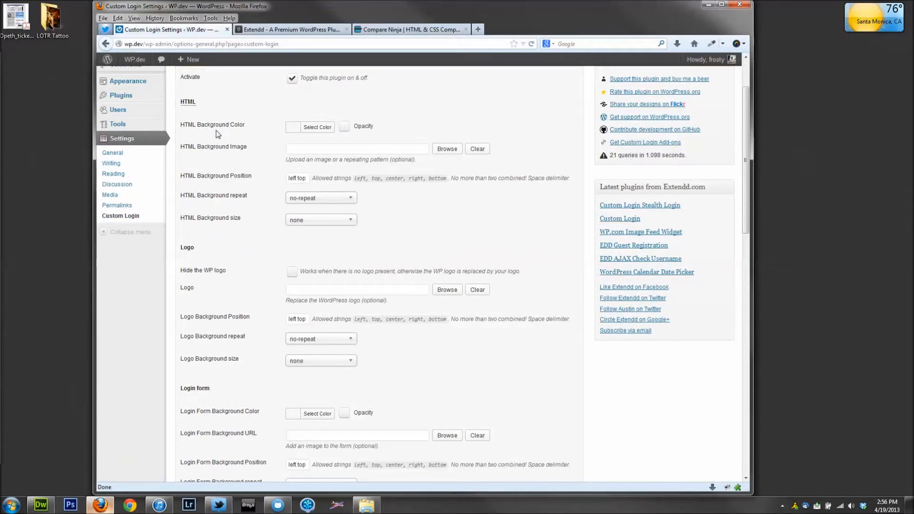
scroll(221, 212, "down", 3)
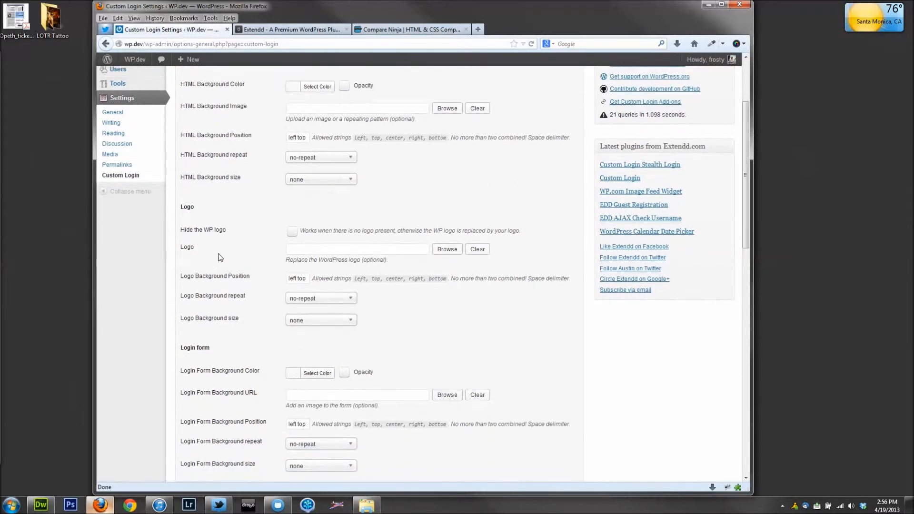
scroll(212, 266, "down", 5)
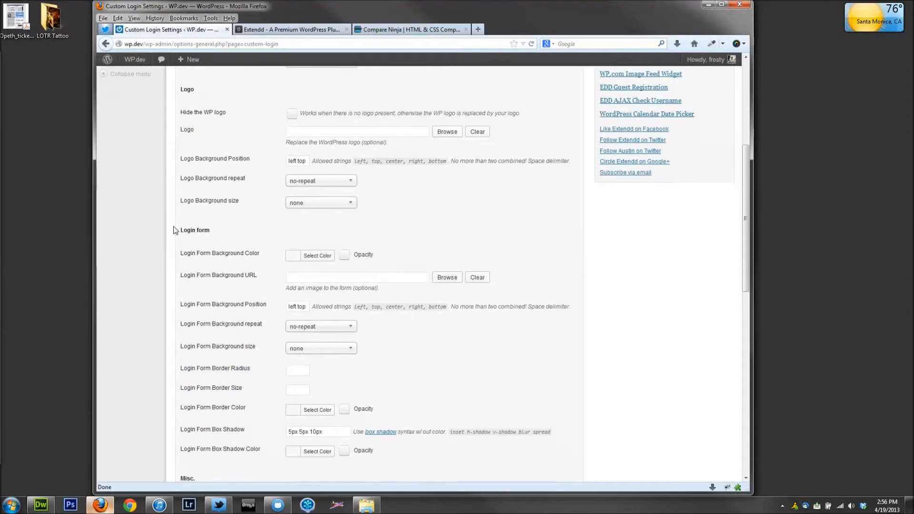
scroll(160, 310, "down", 3)
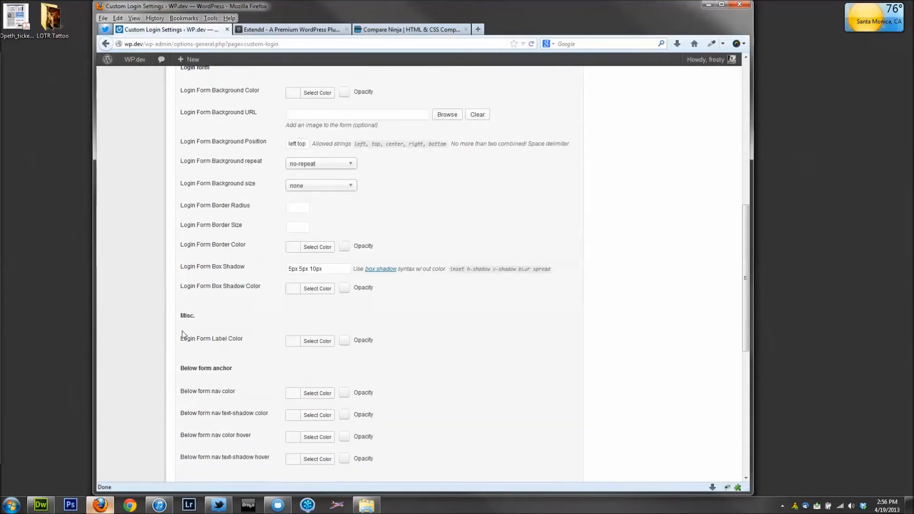
scroll(167, 342, "down", 2)
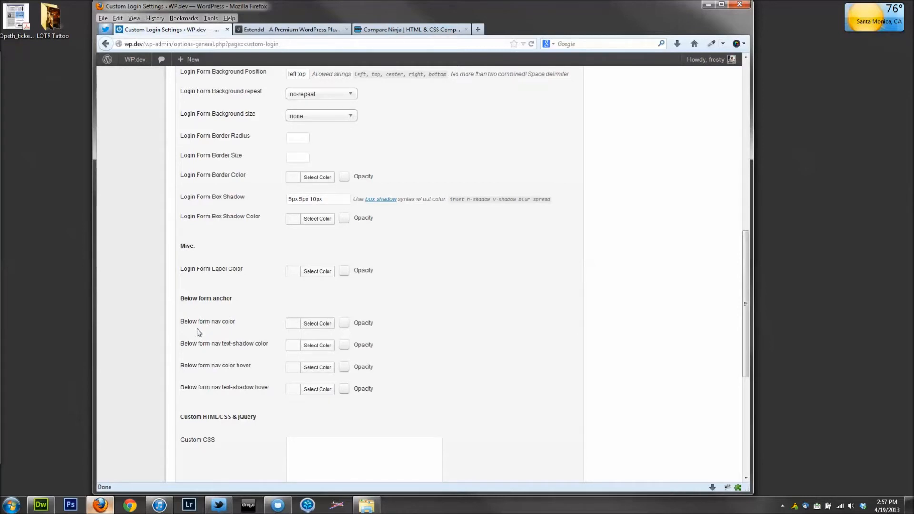
scroll(199, 332, "down", 4)
scroll(199, 332, "down", 3)
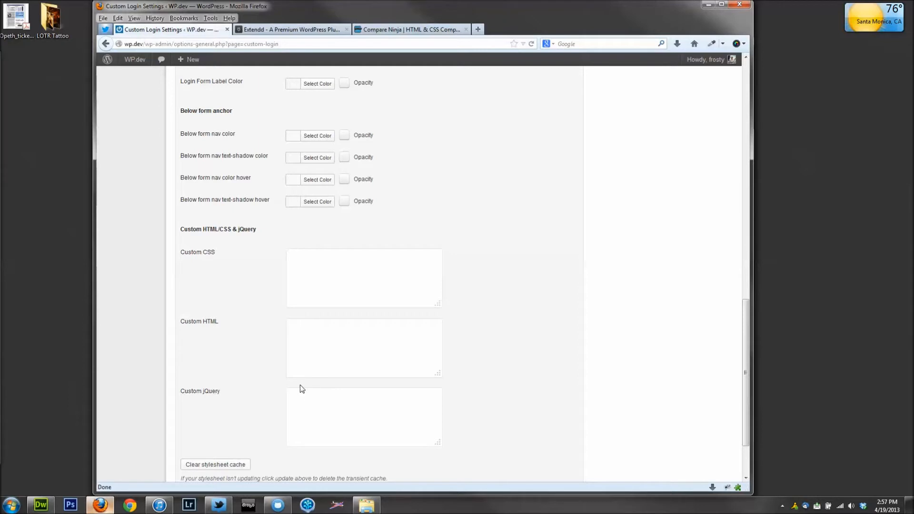
scroll(283, 372, "up", 10)
scroll(282, 372, "up", 15)
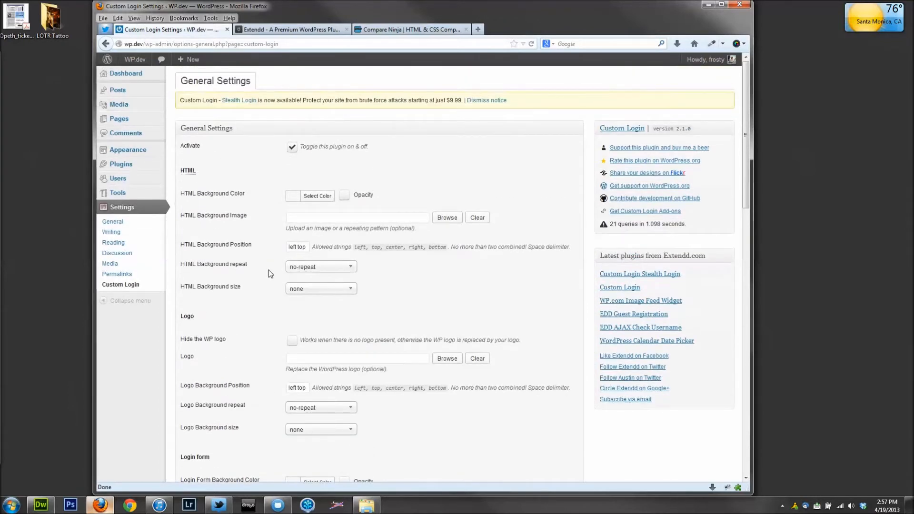
- Set the HTML Background Color to a light grey
left_click(313, 194)
left_click_drag(322, 220, 305, 232)
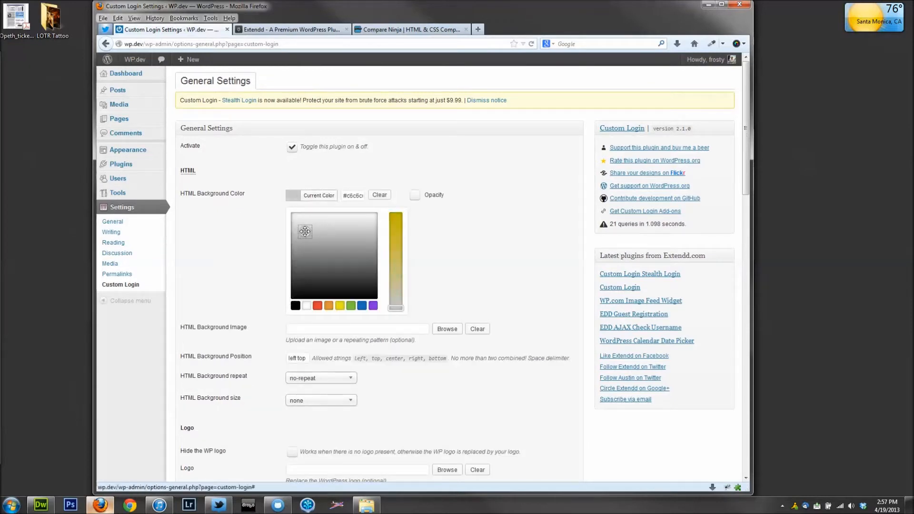
left_click(389, 173)
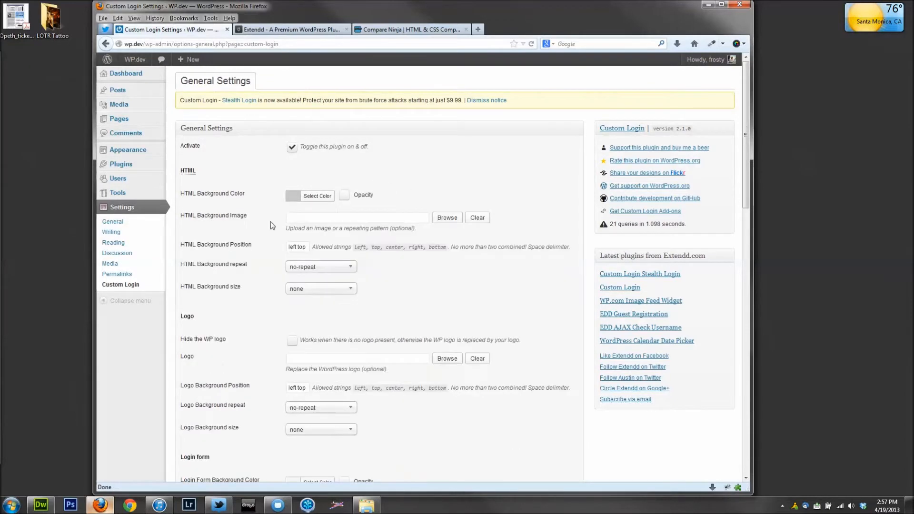
scroll(327, 181, "down", 1)
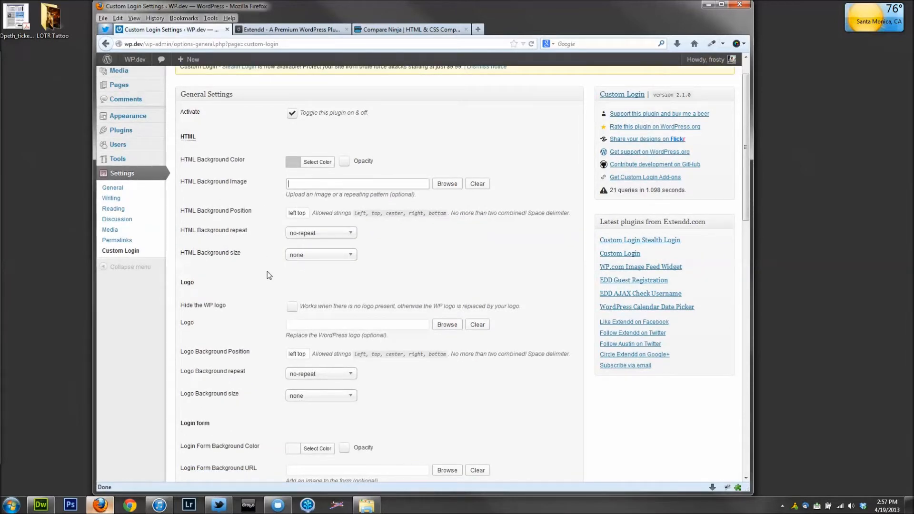
scroll(286, 267, "down", 1)
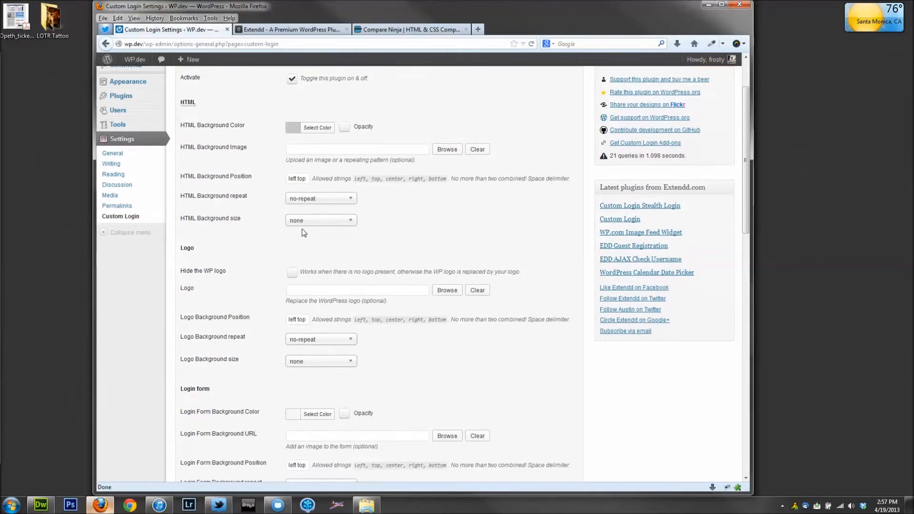
left_click(298, 179)
scroll(261, 214, "down", 2)
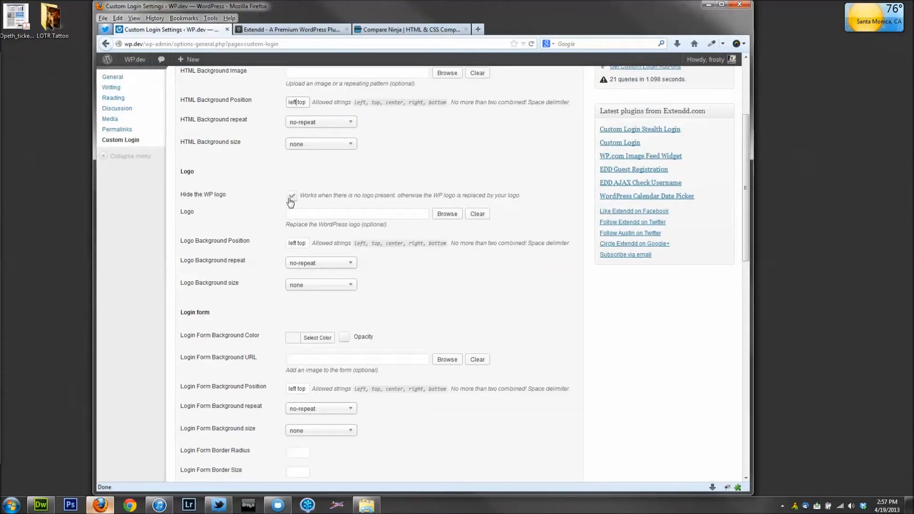
left_click(370, 213)
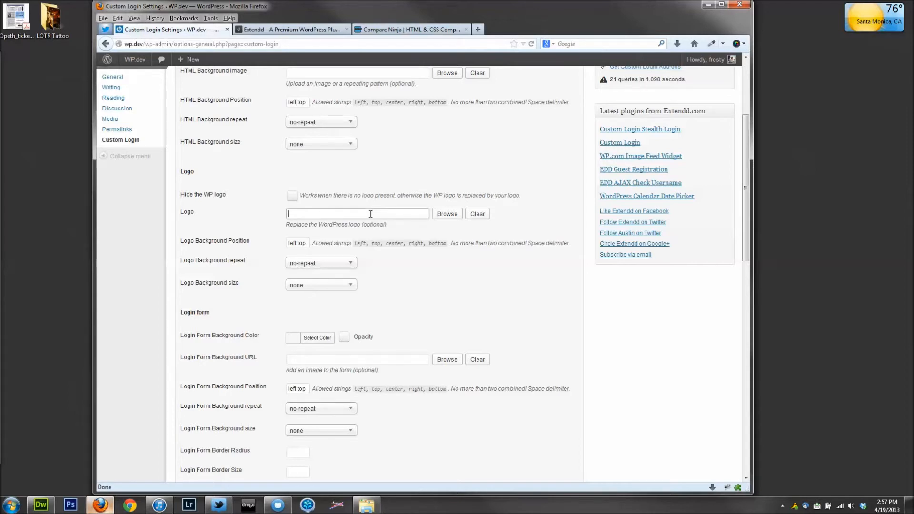
left_click(292, 195)
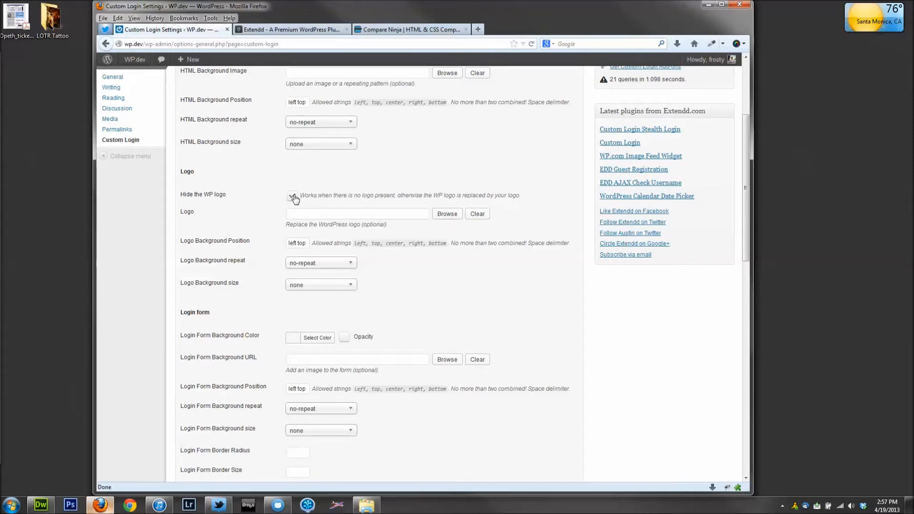
left_click(364, 214)
left_click(292, 197)
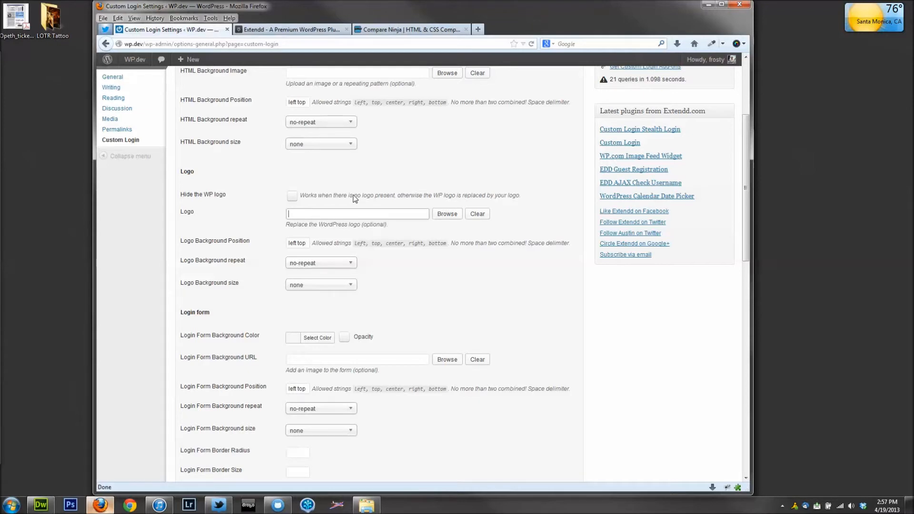
- Set the Login Form Background Color to a saturated deep blue, starting from the blue preset and adjusting its saturation and hue
scroll(367, 195, "down", 2)
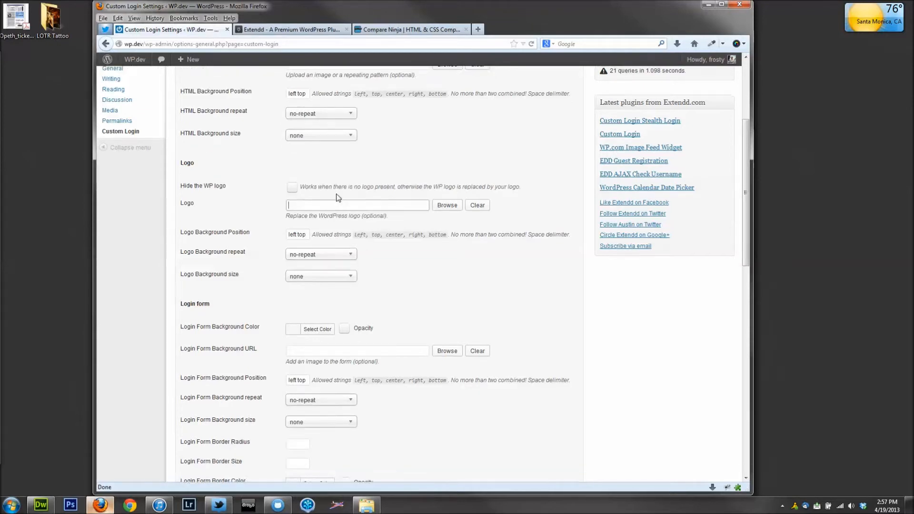
scroll(499, 234, "down", 4)
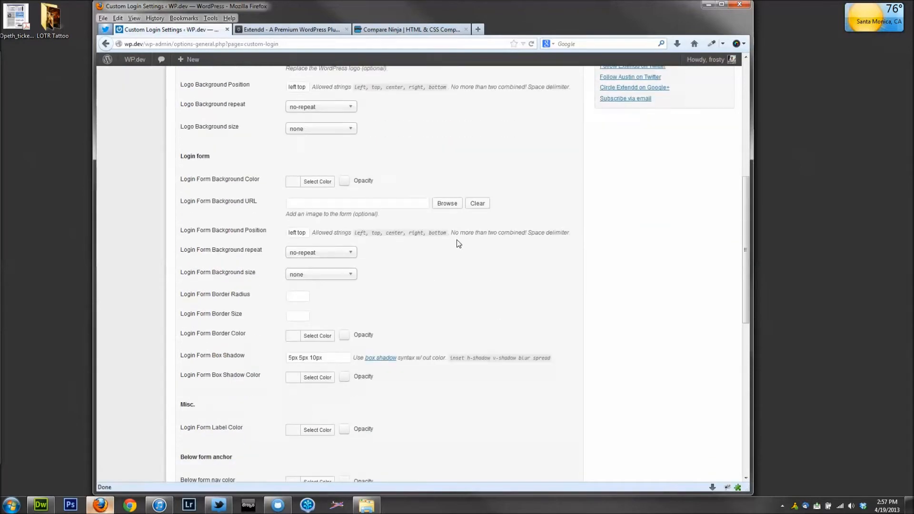
left_click(308, 163)
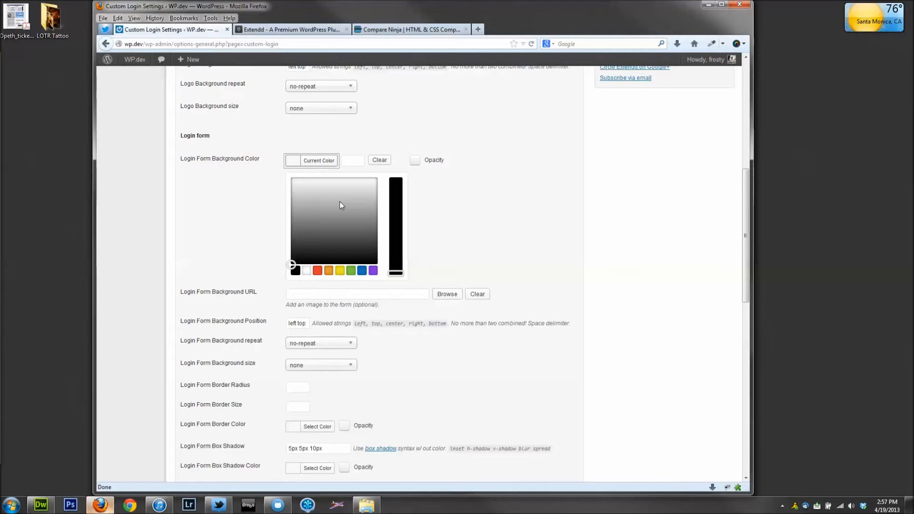
left_click(372, 270)
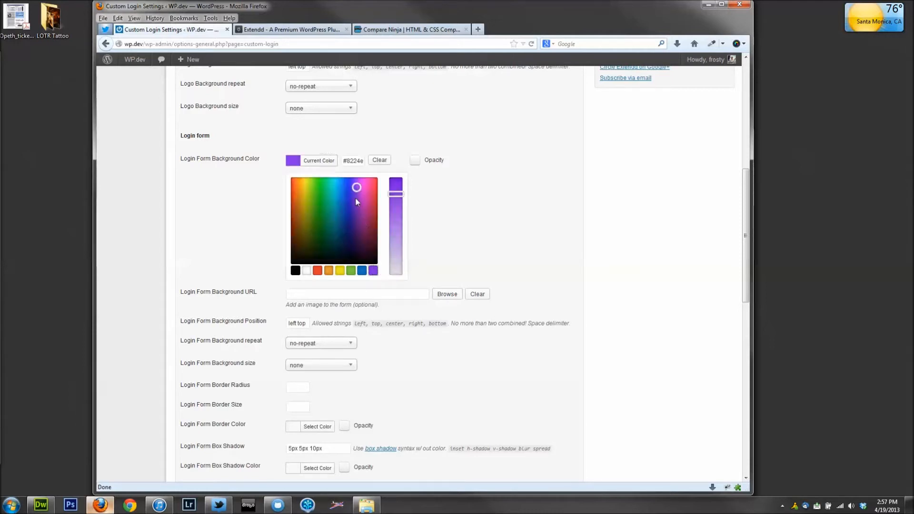
left_click(361, 270)
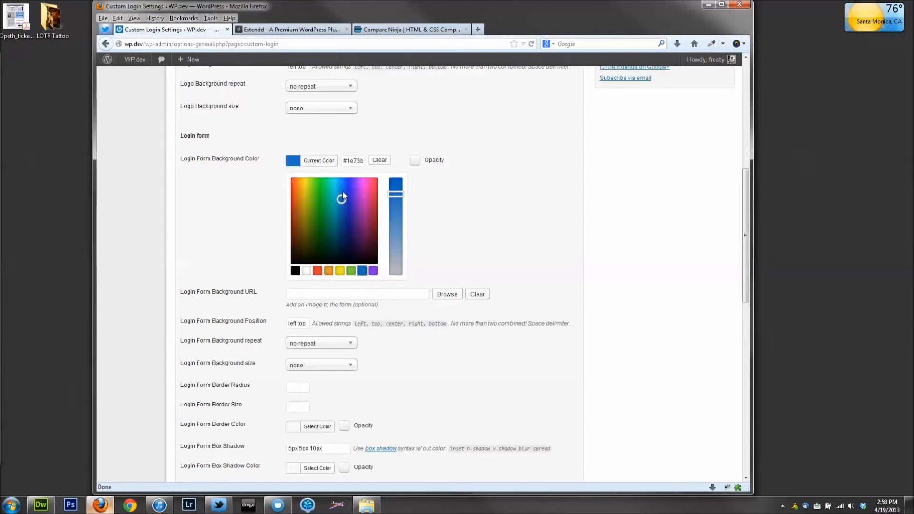
left_click_drag(395, 194, 396, 178)
left_click_drag(341, 198, 345, 195)
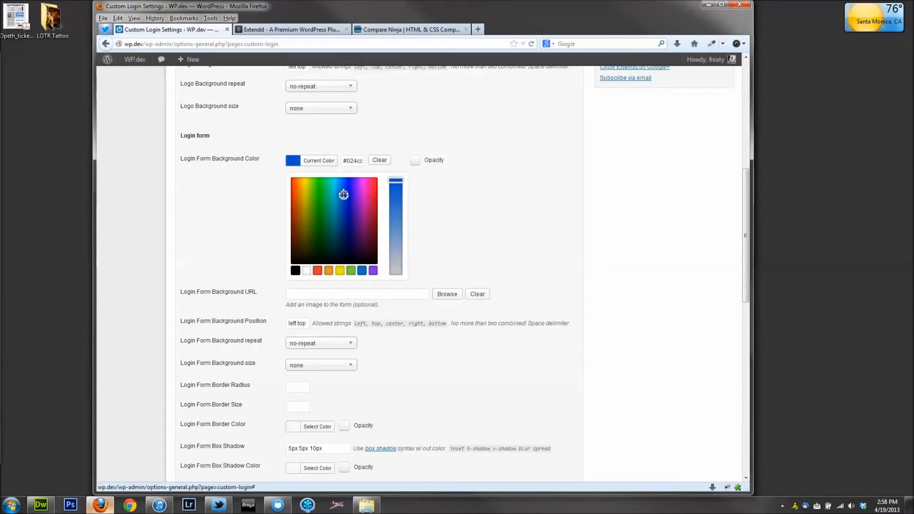
left_click(377, 144)
- Enable opacity for the Login Form Background Color and set it to 0.8
left_click(344, 162)
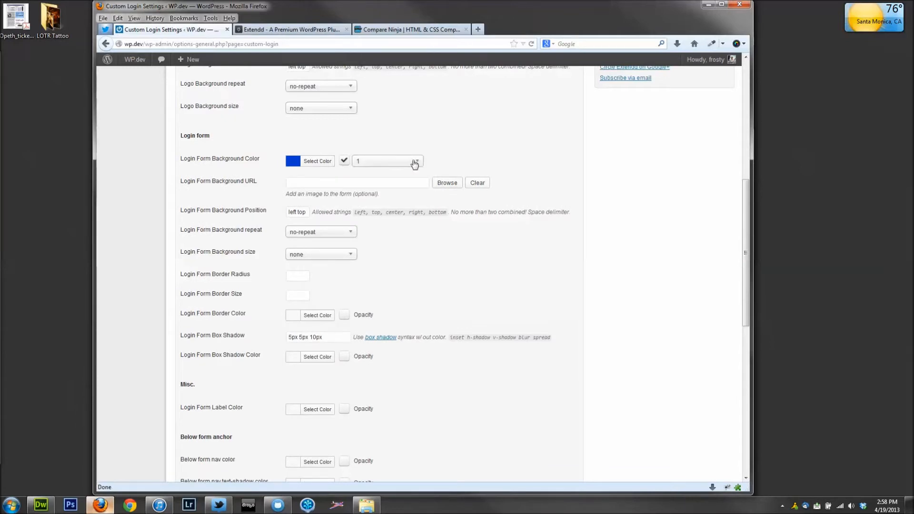
left_click(415, 163)
left_click(379, 213)
scroll(321, 162, "down", 1)
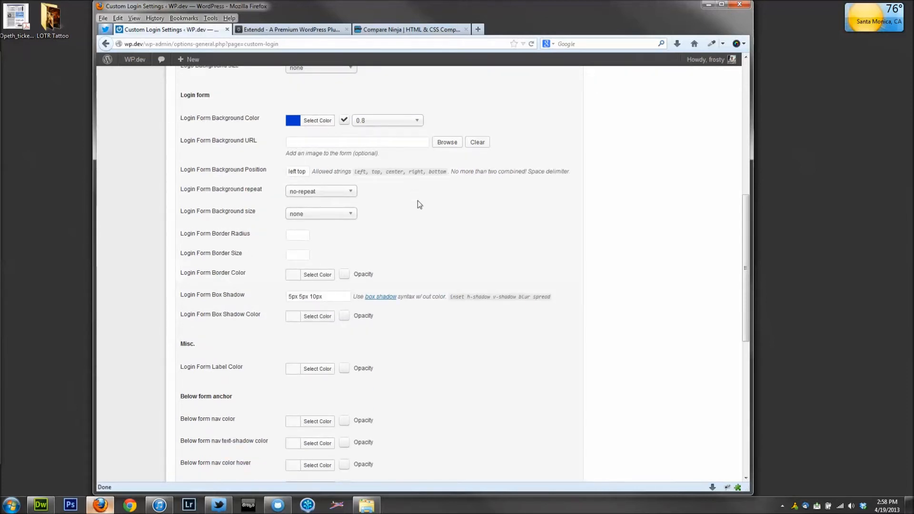
scroll(418, 201, "up", 1)
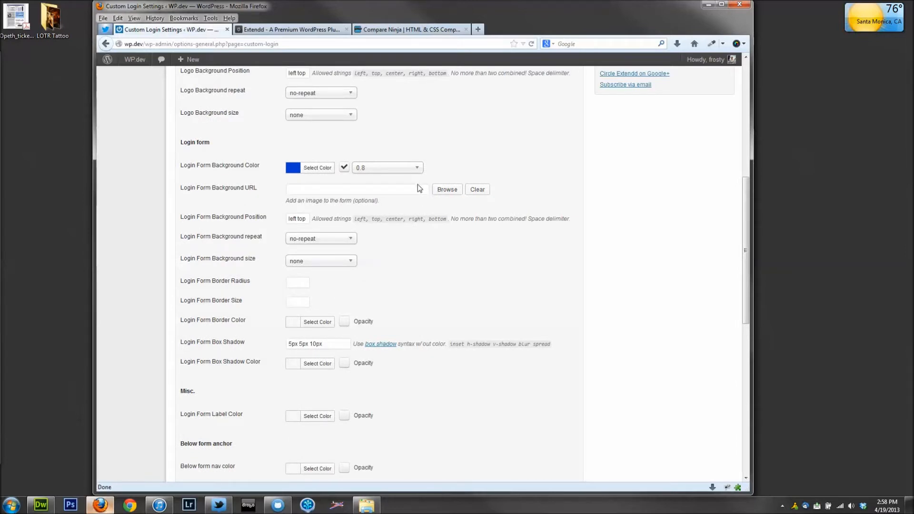
- Set the Login Form Border Radius to 11 and the Login Form Border Size to 4
left_click(299, 284)
scroll(344, 288, "down", 1)
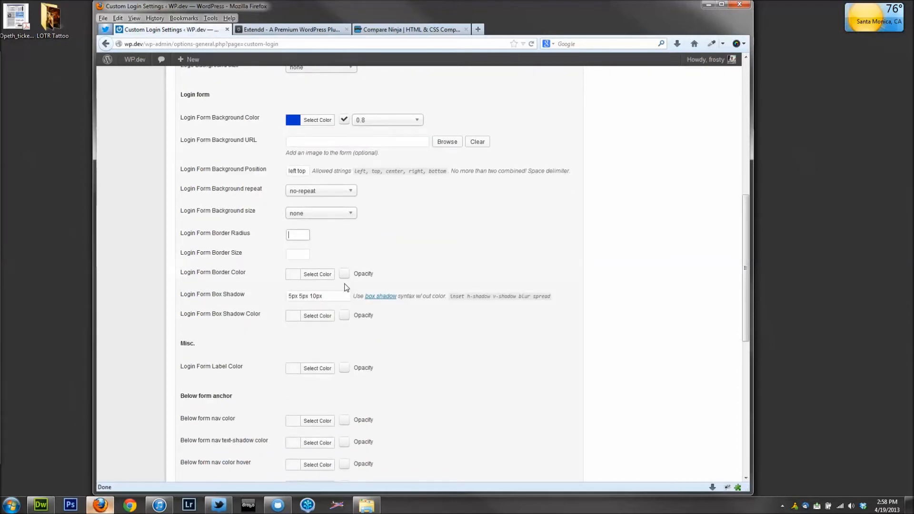
type("11")
left_click(297, 254)
type("4")
- Set the Login Form Border Color to a light blue, starting from the blue preset and adjusting its hue and saturation
left_click(317, 276)
left_click(362, 384)
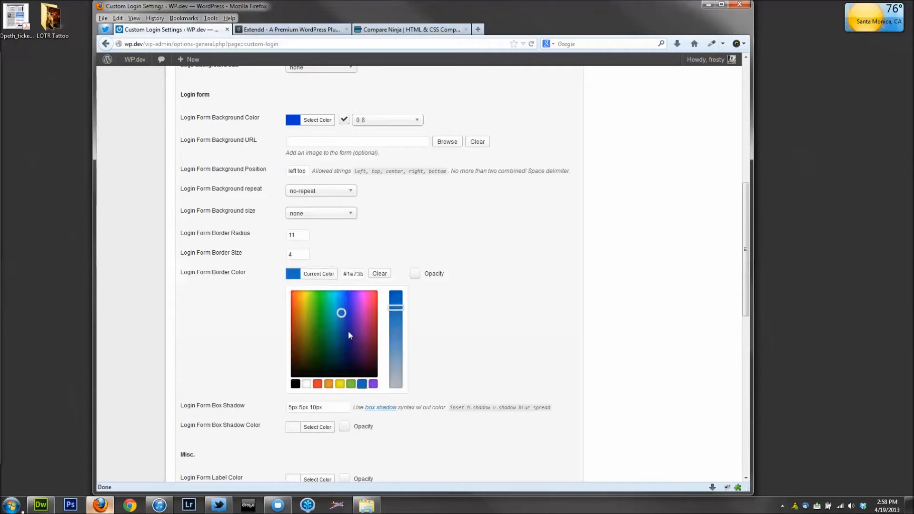
left_click(346, 300)
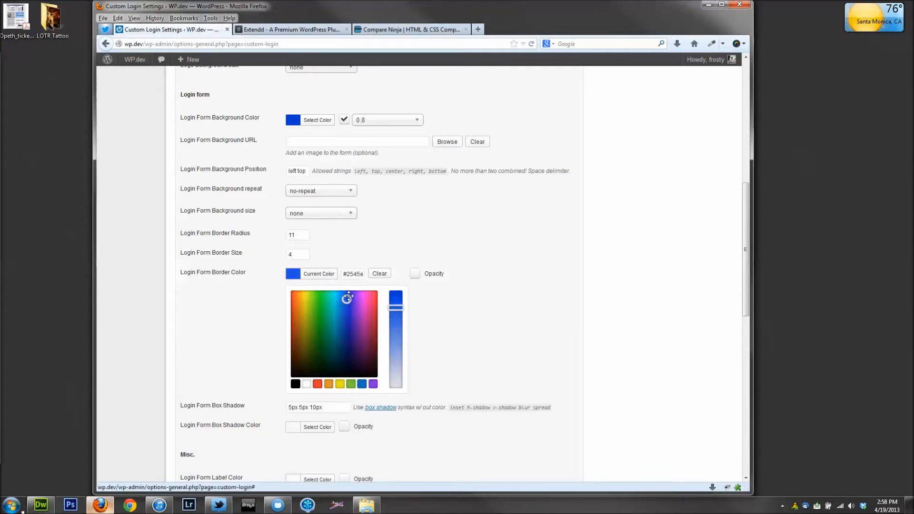
left_click_drag(395, 314, 398, 339)
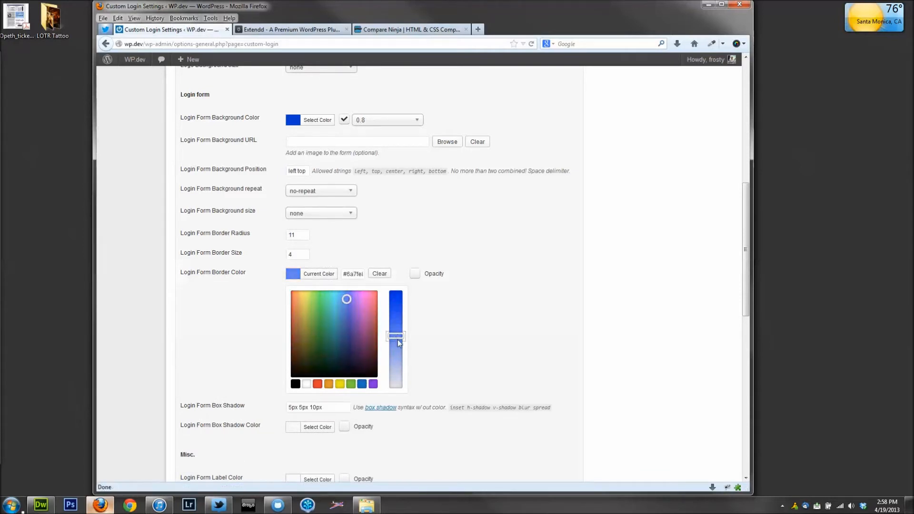
left_click(457, 301)
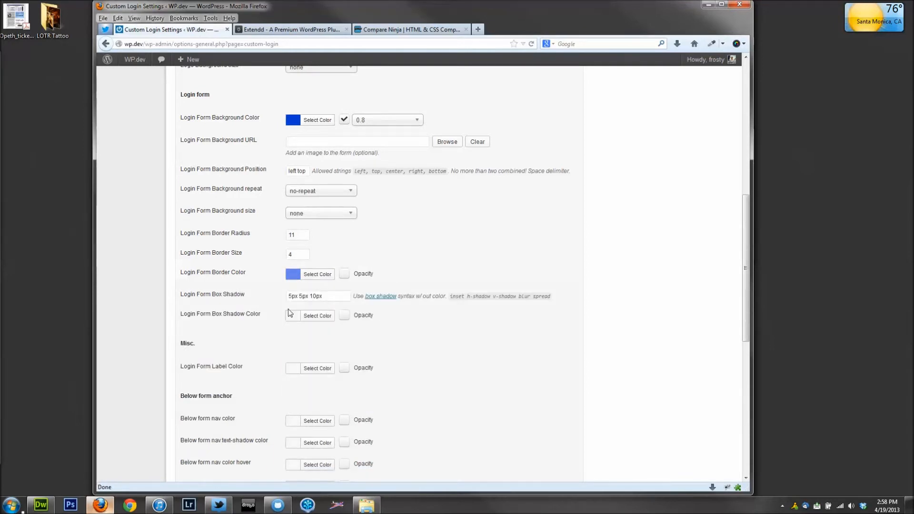
- Set the Login Form Box Shadow Color to a dark grey, keeping the 5px 5px 10px box shadow
scroll(283, 304, "down", 2)
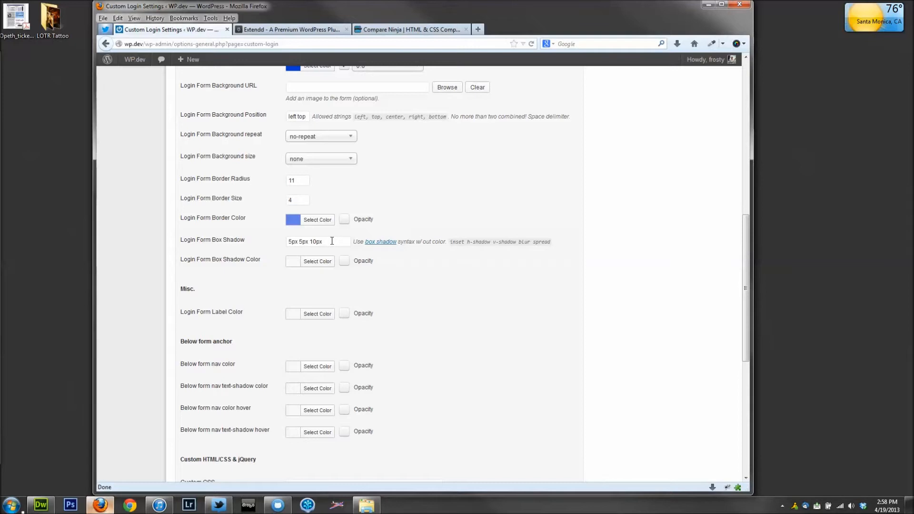
left_click(297, 241)
left_click_drag(319, 241, 311, 241)
left_click(317, 262)
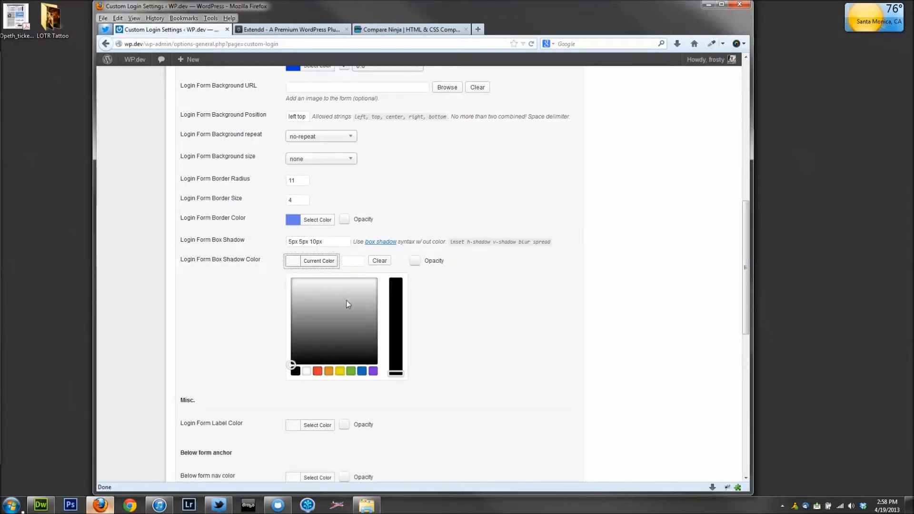
left_click_drag(394, 293, 392, 282)
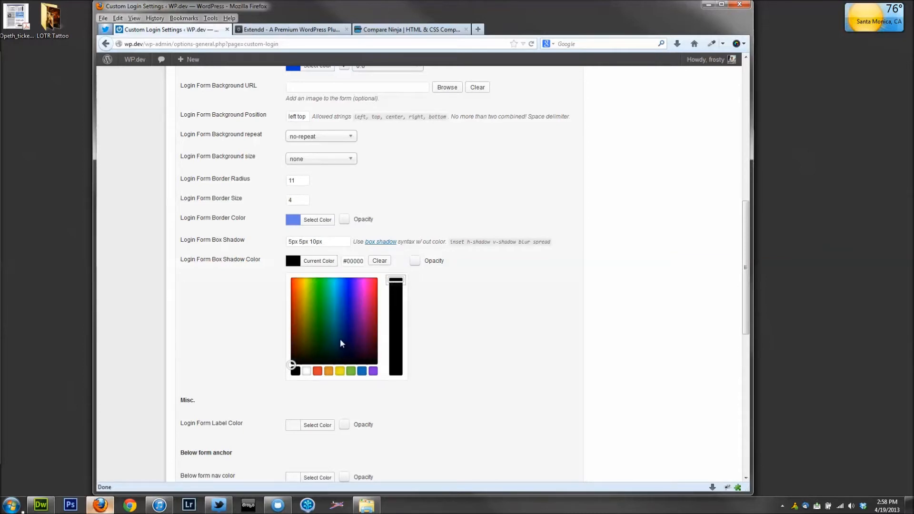
left_click(307, 371)
left_click_drag(291, 280, 294, 344)
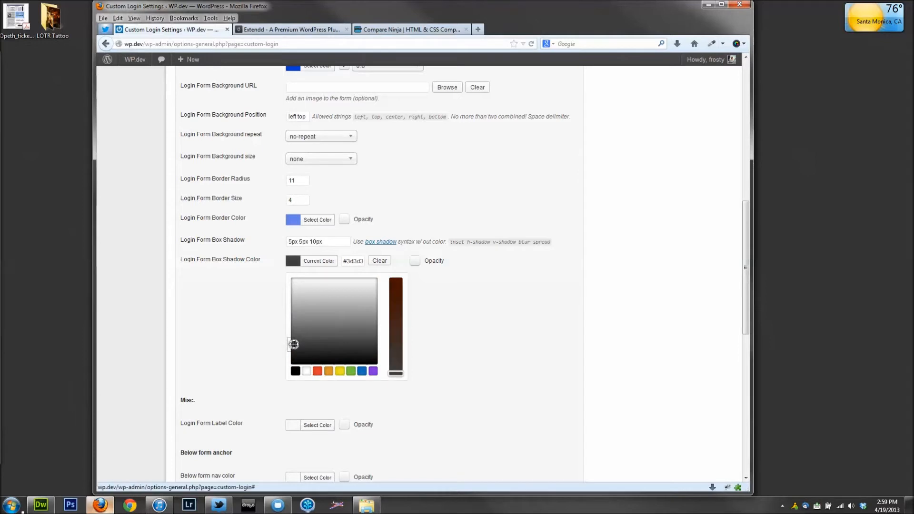
left_click(258, 310)
- Enable opacity for the Login Form Box Shadow Color and set it to 0.2
left_click(344, 261)
left_click(400, 266)
scroll(396, 355, "down", 1)
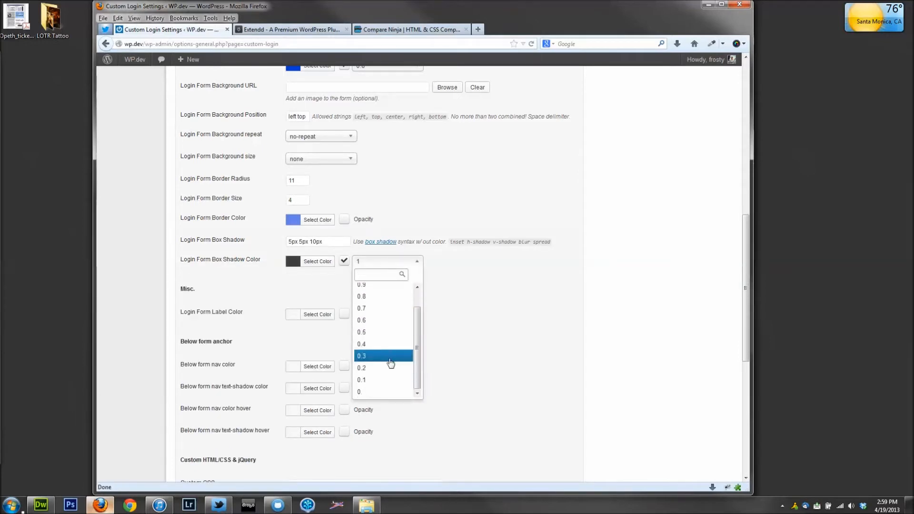
left_click(384, 368)
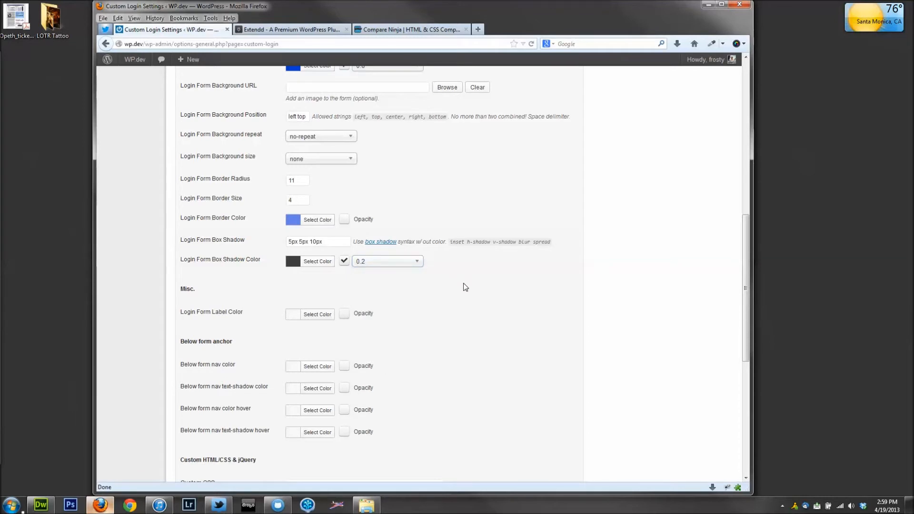
- Set the Login Form Label Color to a near-white shade
scroll(466, 284, "down", 3)
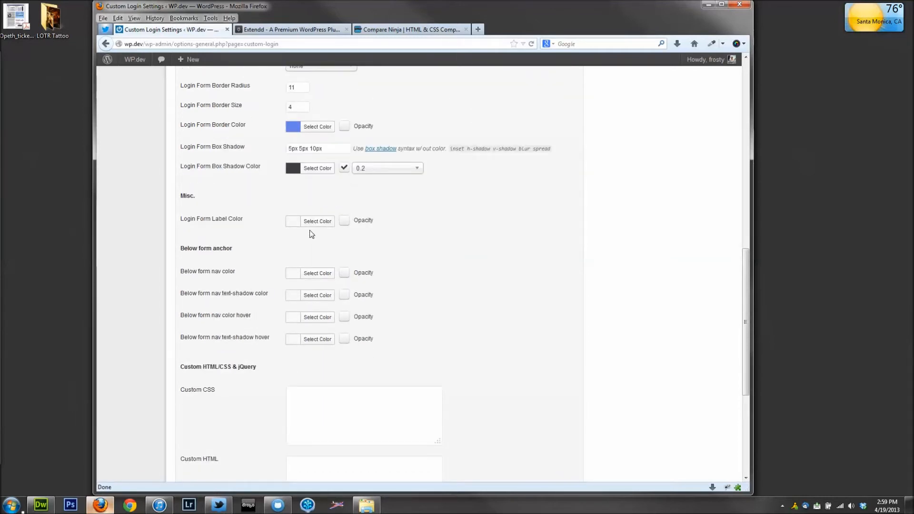
left_click(313, 223)
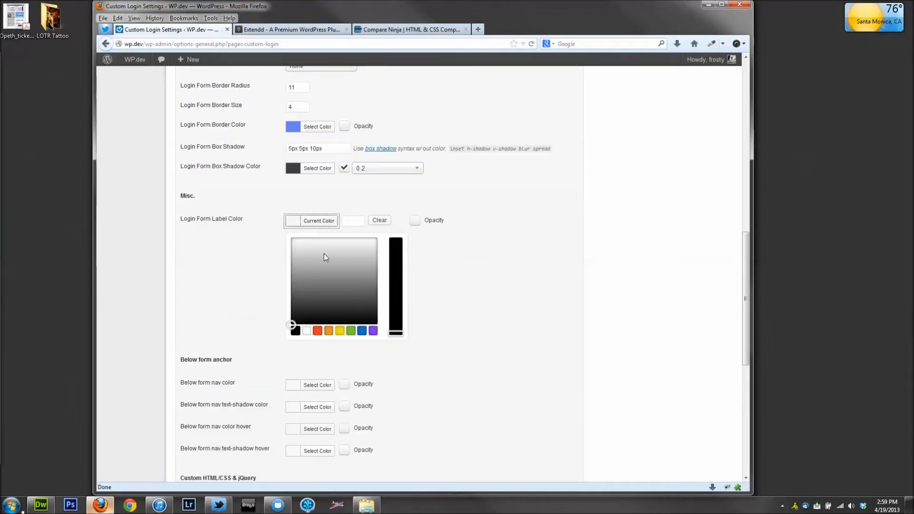
left_click_drag(307, 266, 284, 242)
left_click(265, 254)
- Check over the login form styling values and save the Custom Login settings
scroll(266, 212, "up", 7)
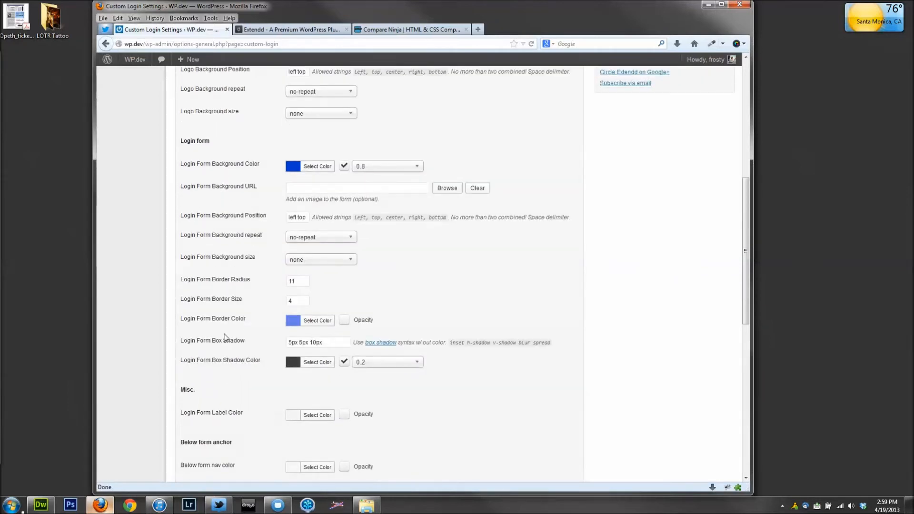
scroll(226, 337, "down", 6)
scroll(272, 292, "down", 8)
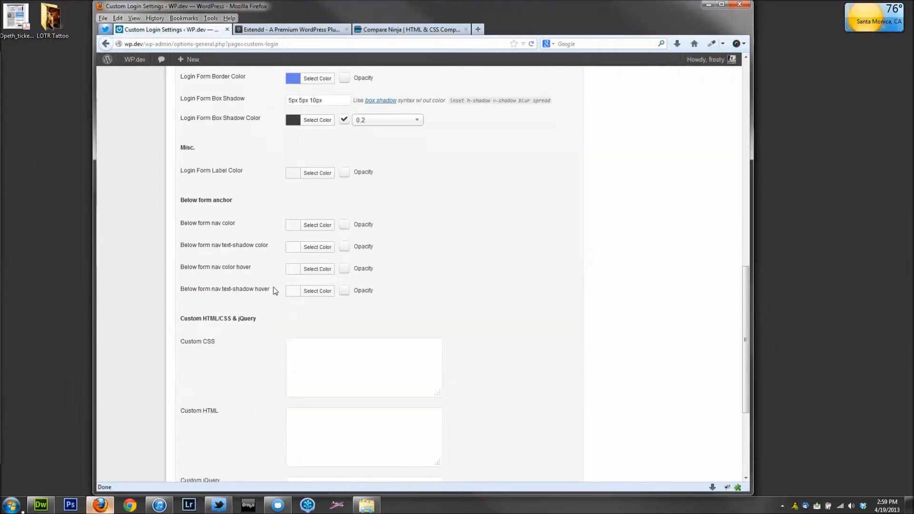
left_click(209, 427)
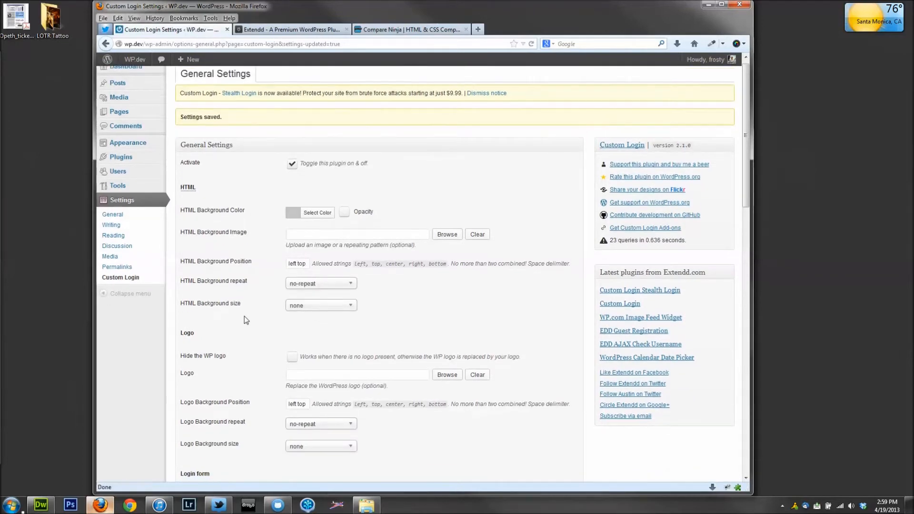
- Review the saved Custom Login settings page, including the option to clear the stylesheet cache
scroll(244, 316, "down", 14)
scroll(244, 374, "down", 12)
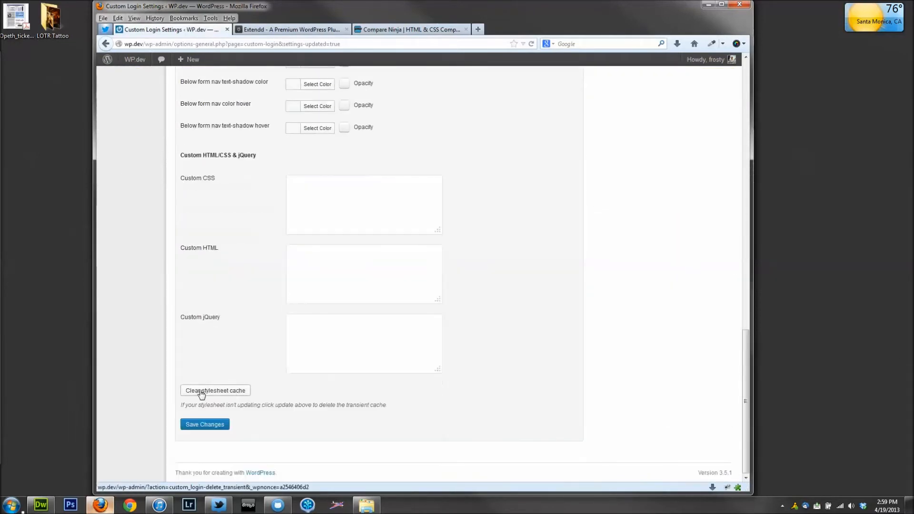
scroll(251, 337, "up", 20)
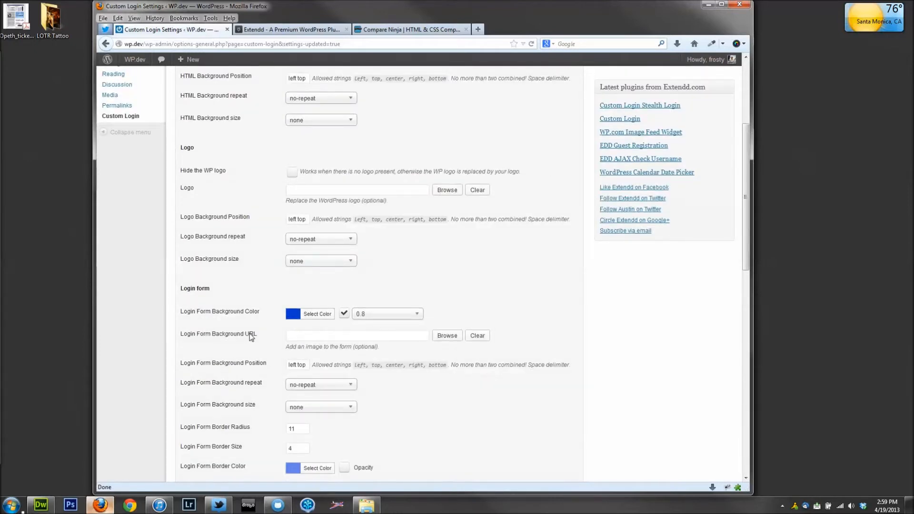
scroll(251, 337, "up", 6)
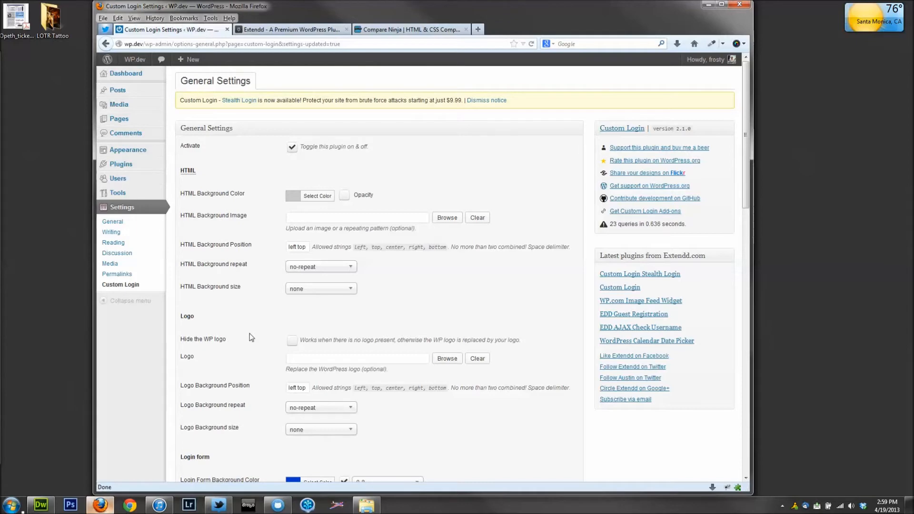
scroll(249, 337, "down", 4)
scroll(249, 333, "up", 4)
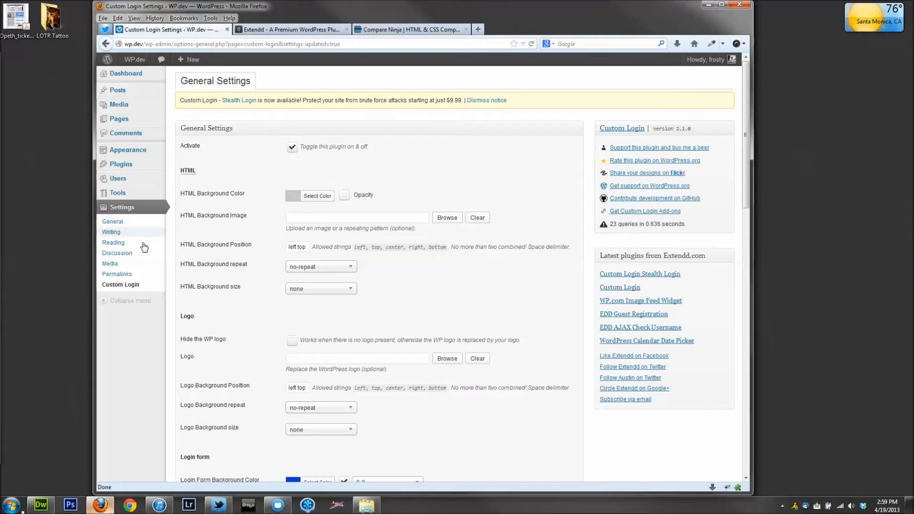
- Open the site in a new browser tab and load wp.dev/wp-login.php to preview the customized login page
middle_click(136, 60)
left_click(233, 44)
left_click(234, 45)
type("/wp-admin/")
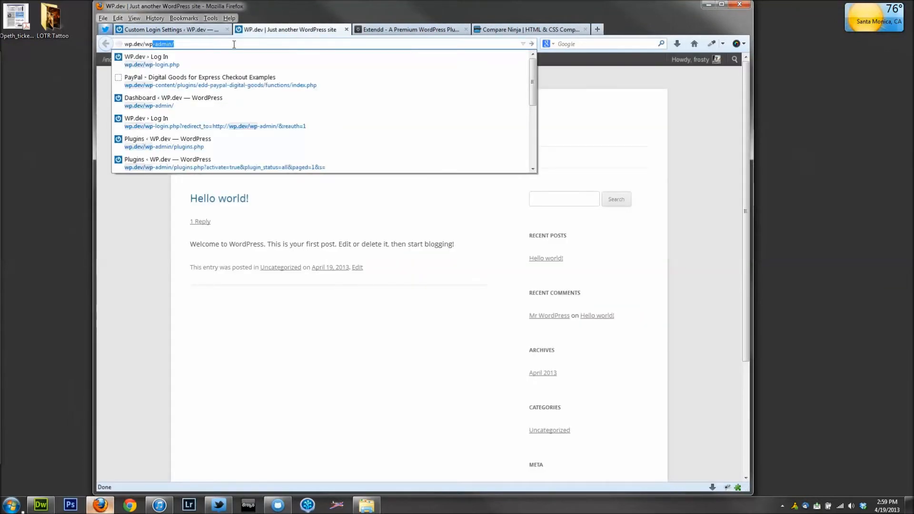
key("Down")
key("Return")
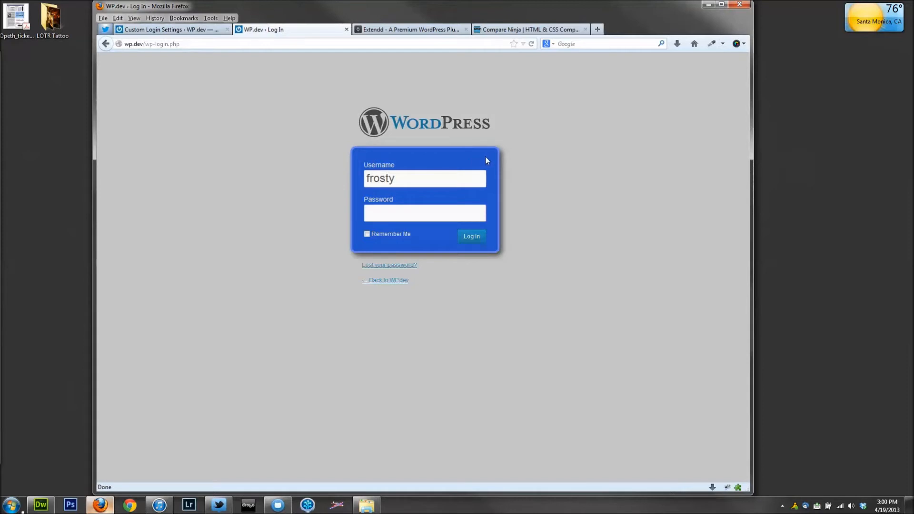
- Return to the Custom Login settings and enable hiding of the WP logo
left_click(185, 30)
scroll(257, 275, "down", 2)
left_click(292, 260)
scroll(425, 259, "down", 2)
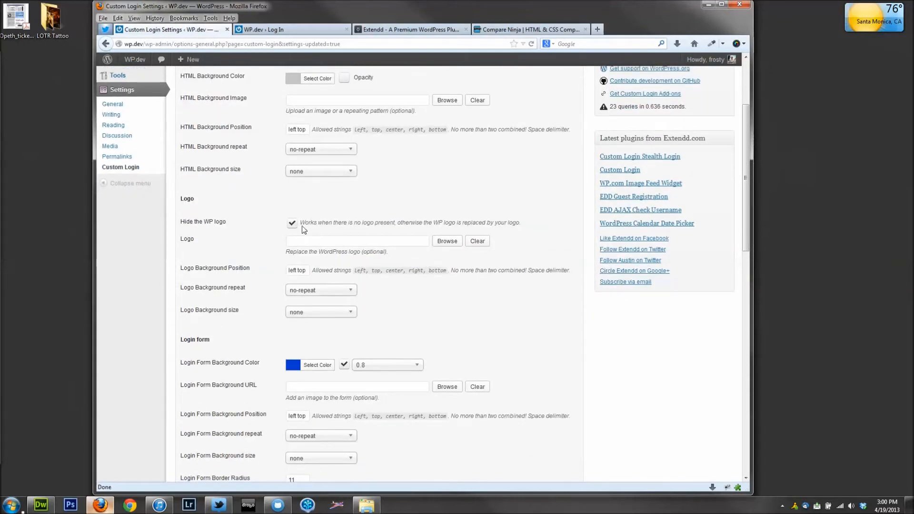
- Upload the photo IMG_3624.jpg from the 2012 September folder of the Pictures library for the HTML Background Image
scroll(357, 203, "up", 3)
left_click(446, 187)
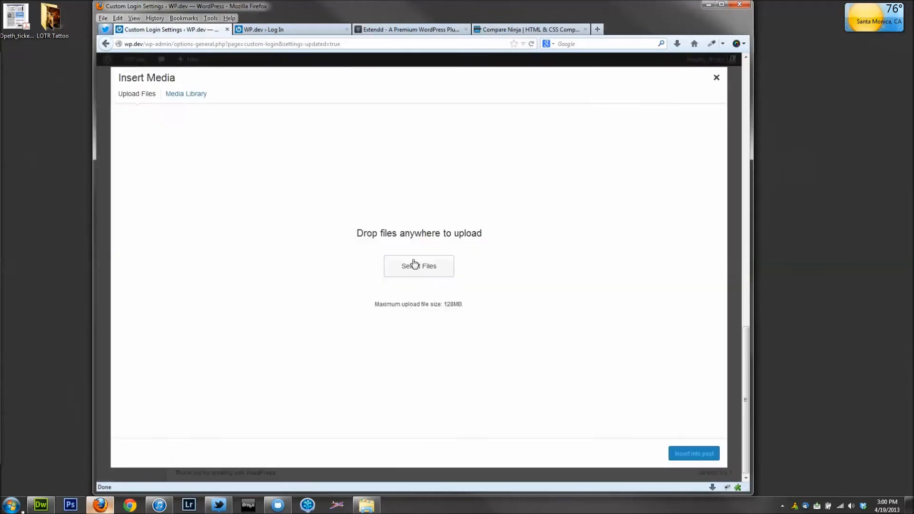
left_click(376, 258)
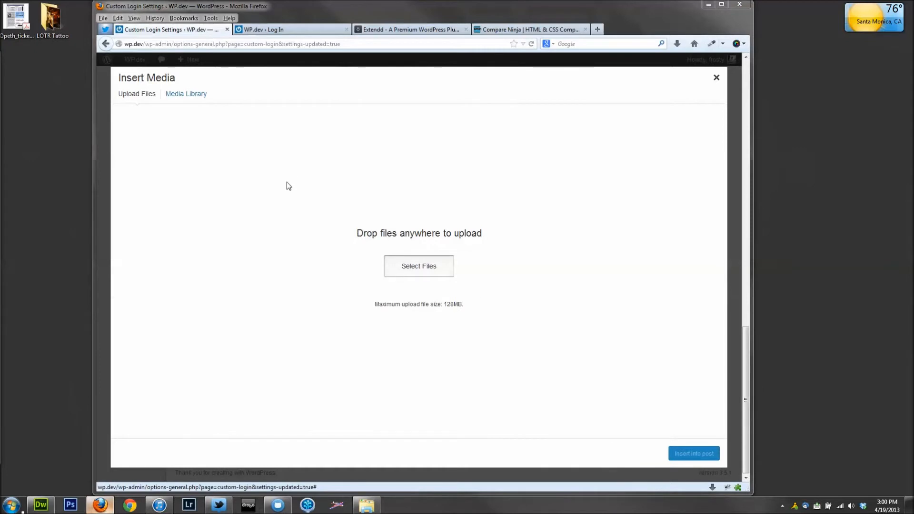
left_click(134, 179)
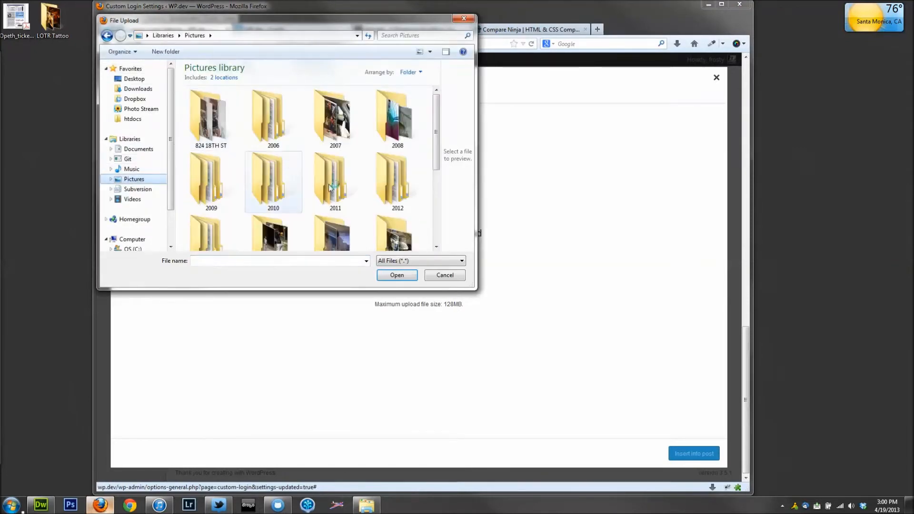
left_click(381, 190)
double_click(381, 190)
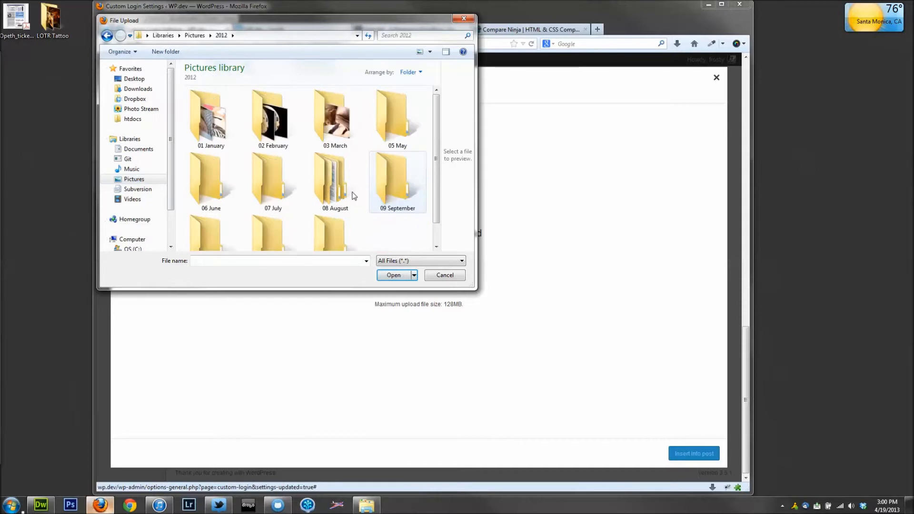
left_click(399, 189)
double_click(379, 187)
double_click(276, 127)
double_click(274, 119)
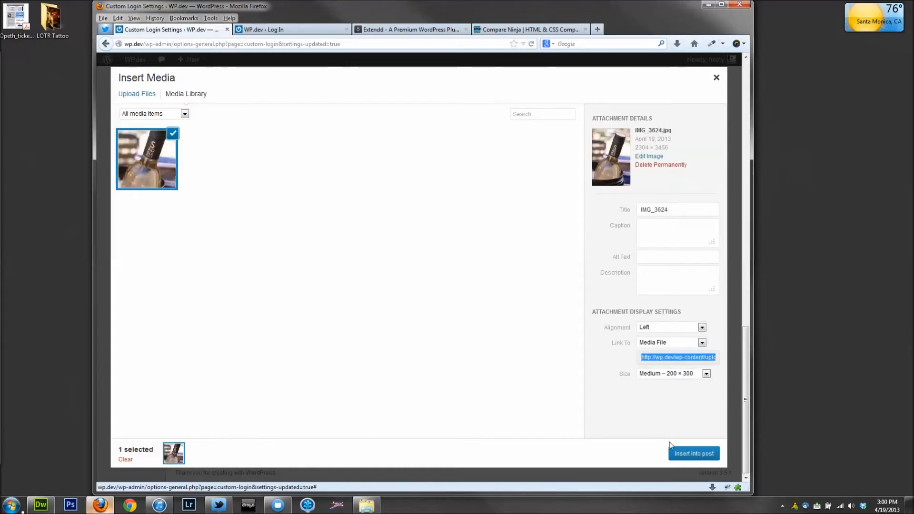
- Insert the uploaded IMG_3624.jpg as the HTML Background Image and check its URL in the field
left_click(705, 453)
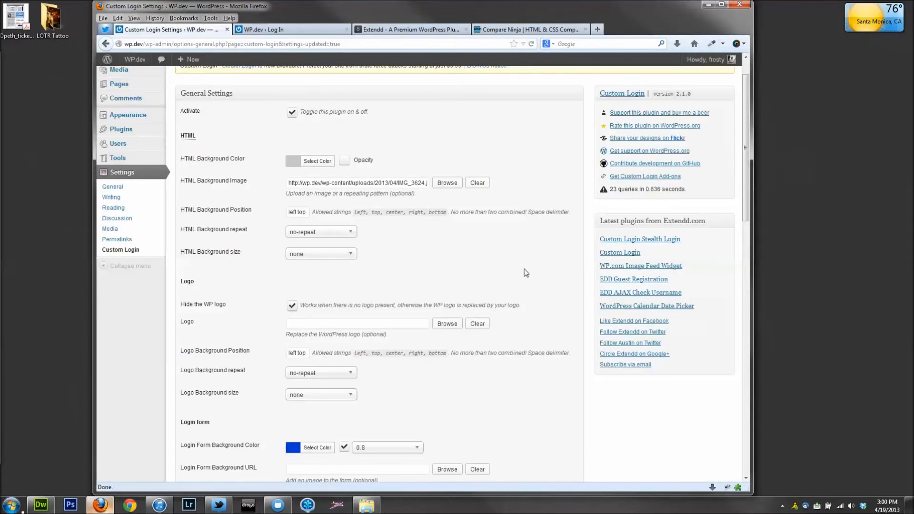
left_click_drag(299, 183, 442, 186)
left_click(451, 156)
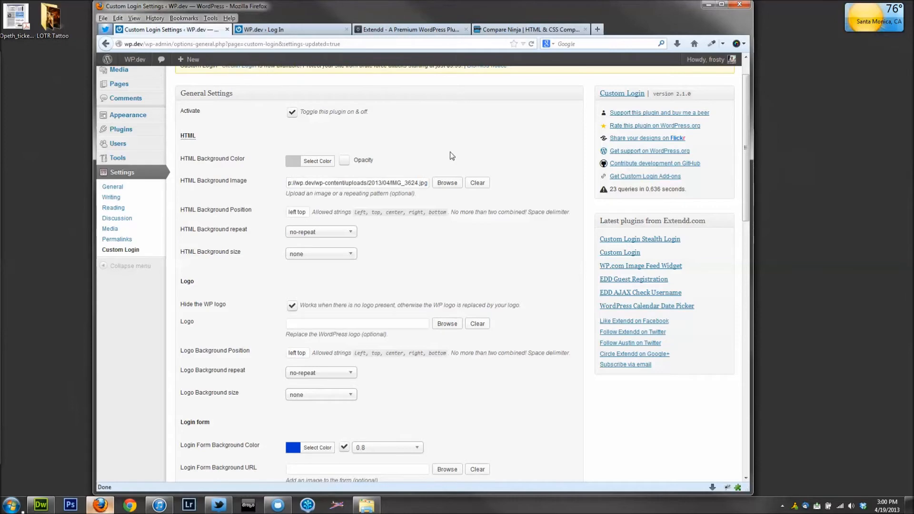
- Set the Login Form Border Size to 8
scroll(500, 274, "down", 10)
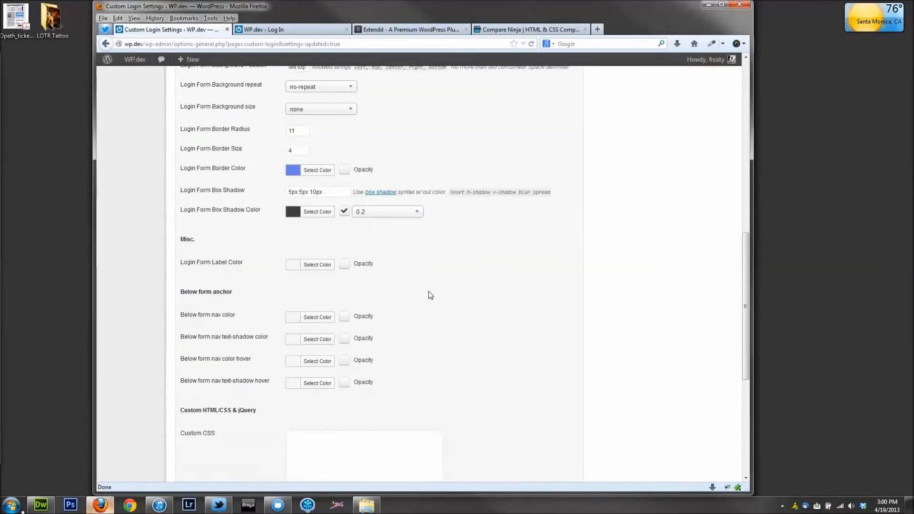
scroll(308, 151, "up", 2)
double_click(304, 154)
type("8")
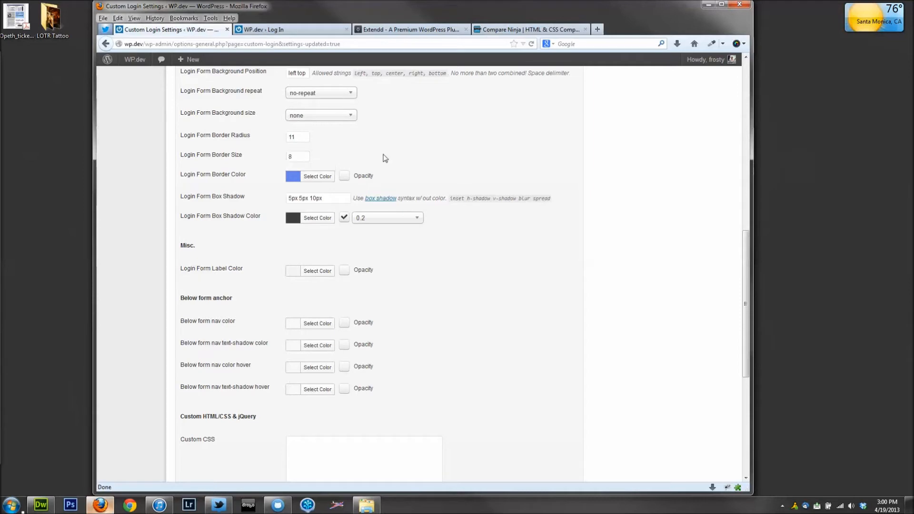
- Set the Below form nav color to the green preset
scroll(330, 275, "down", 2)
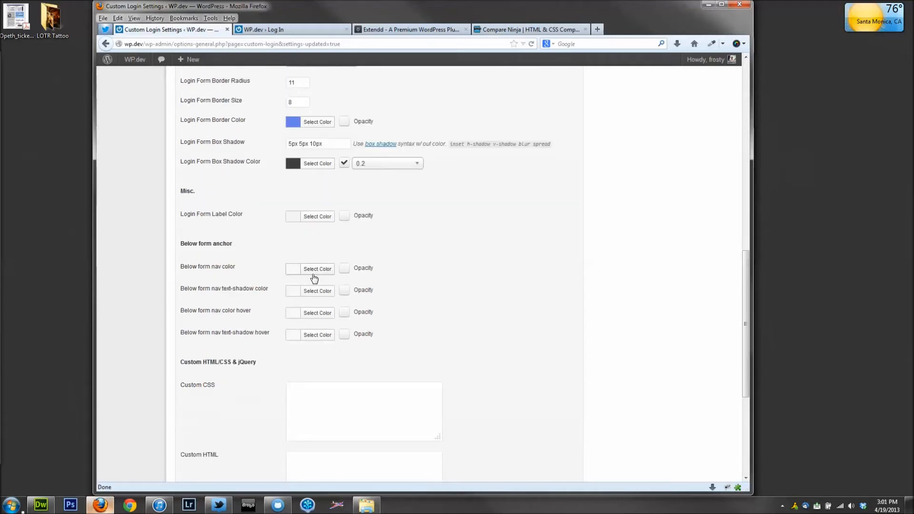
left_click(315, 269)
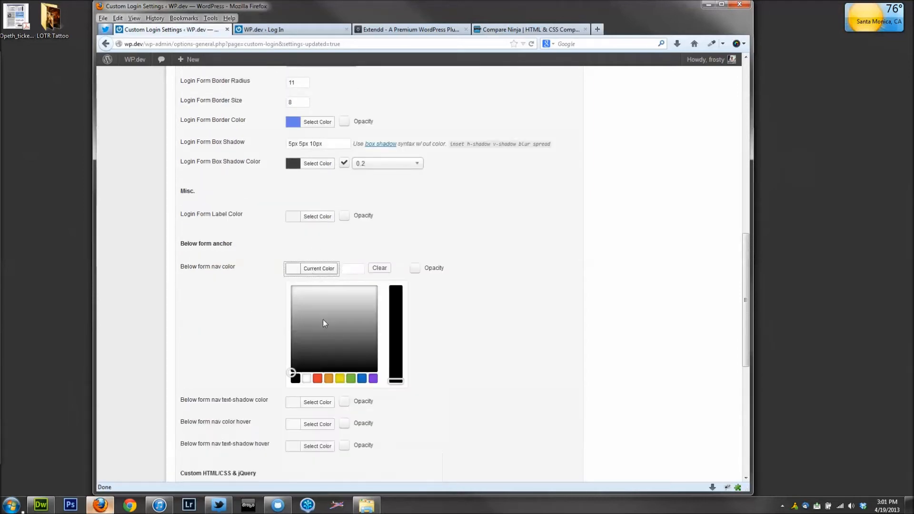
left_click(351, 379)
left_click(433, 364)
scroll(433, 366, "down", 5)
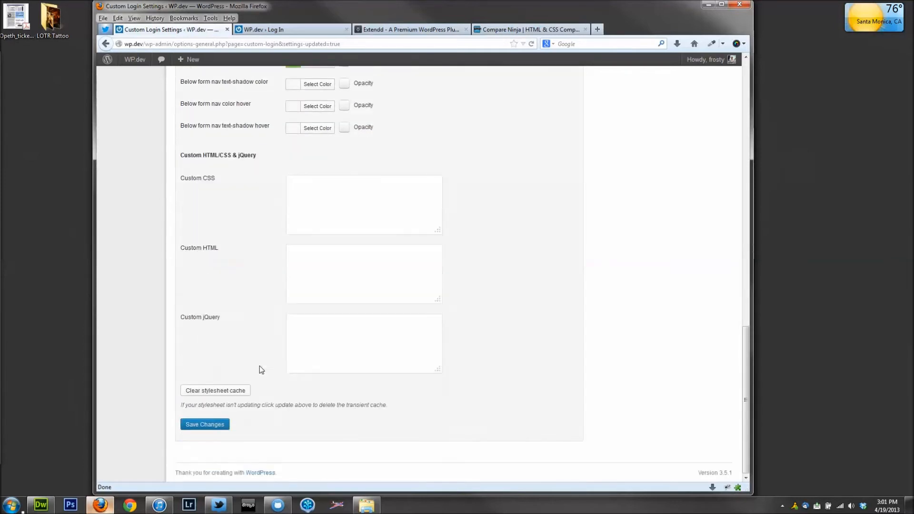
- Save the Custom Login settings and check the login page
left_click(204, 424)
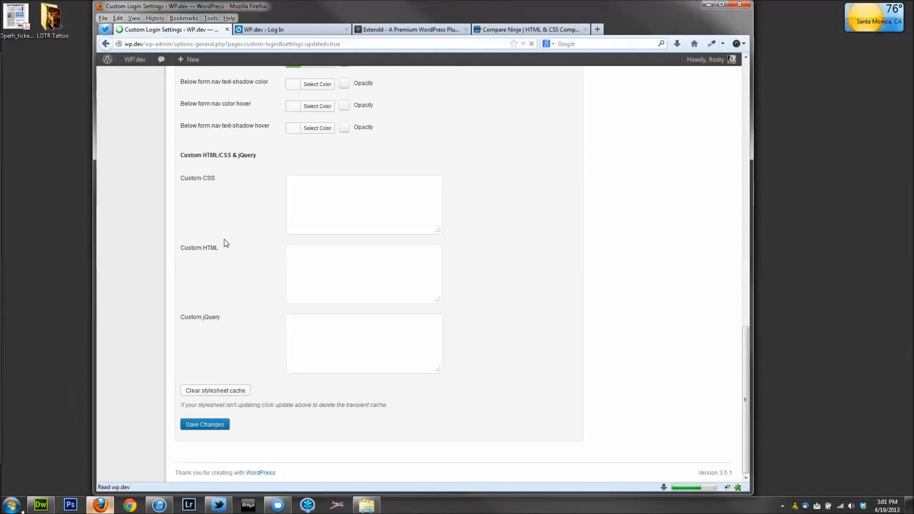
left_click(269, 31)
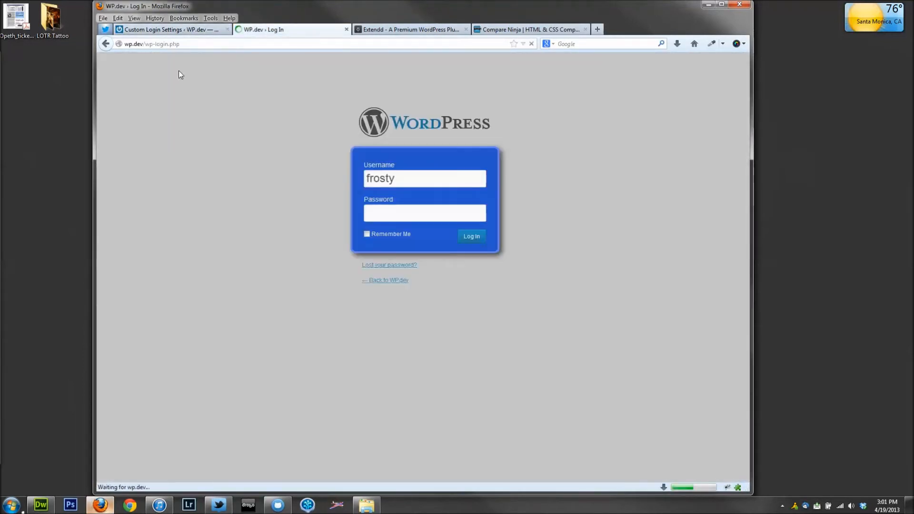
left_click(172, 31)
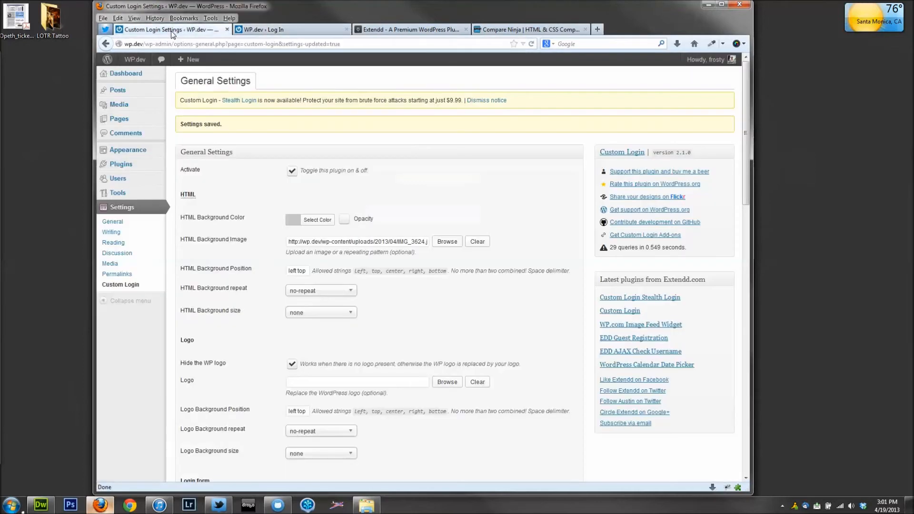
- Clear the stylesheet cache and reload the login page to preview the updated background, border and link styling
scroll(205, 324, "down", 15)
left_click(219, 396)
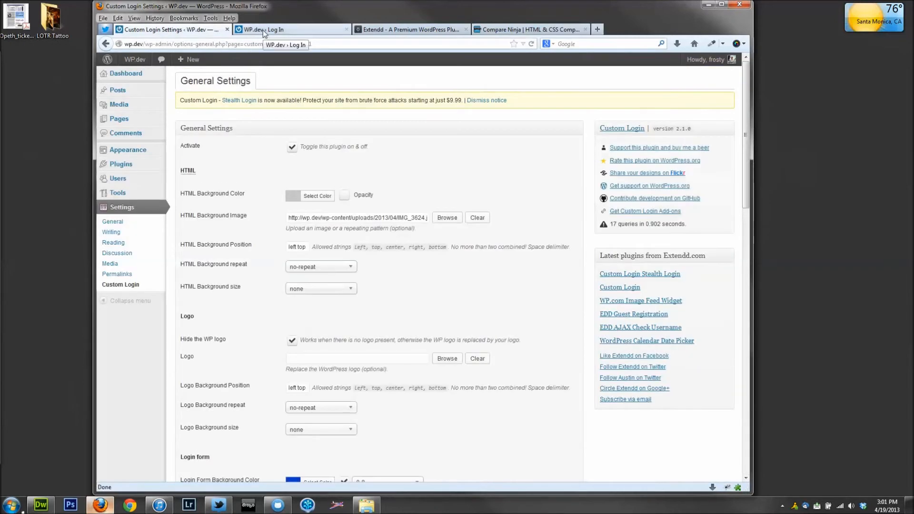
left_click(262, 30)
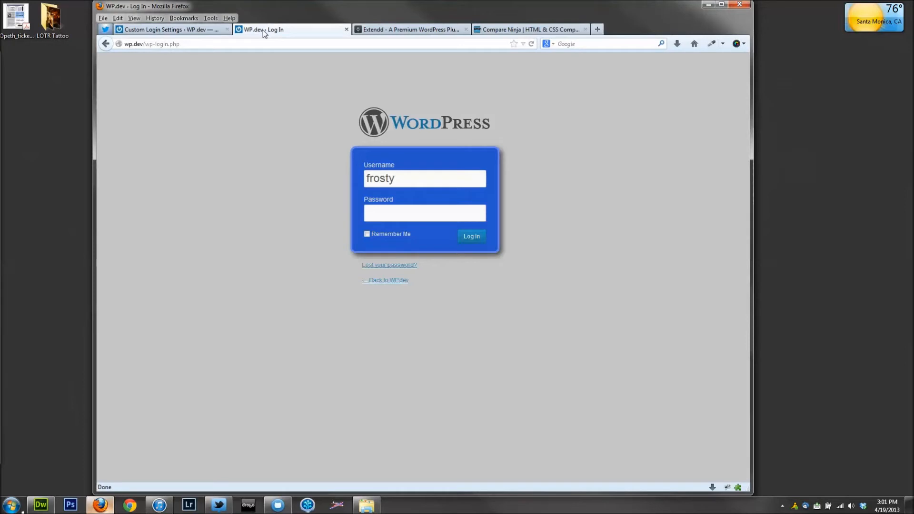
key("F5")
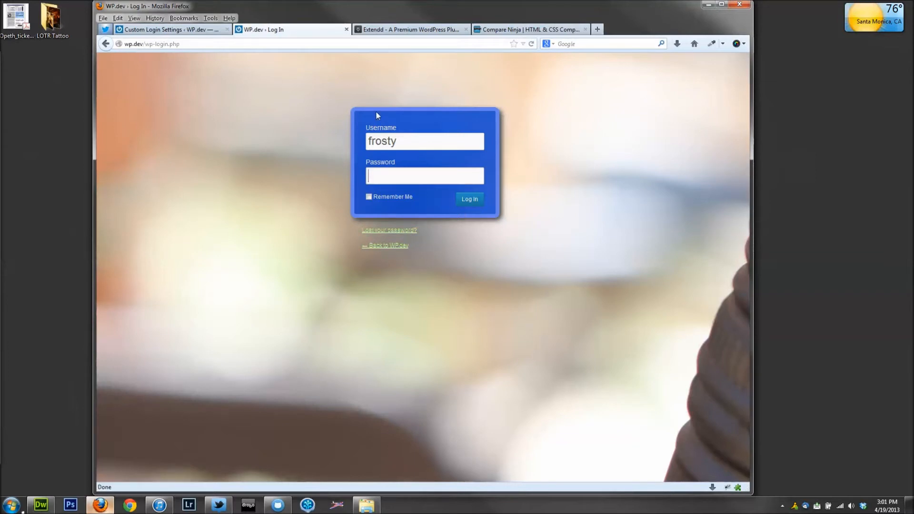
- Set the HTML Background size to contain and save the settings
left_click(199, 31)
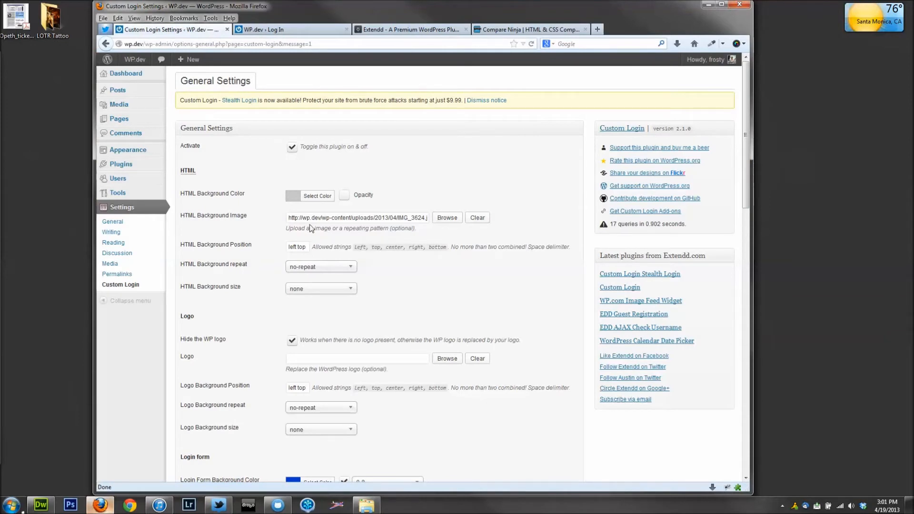
left_click(334, 291)
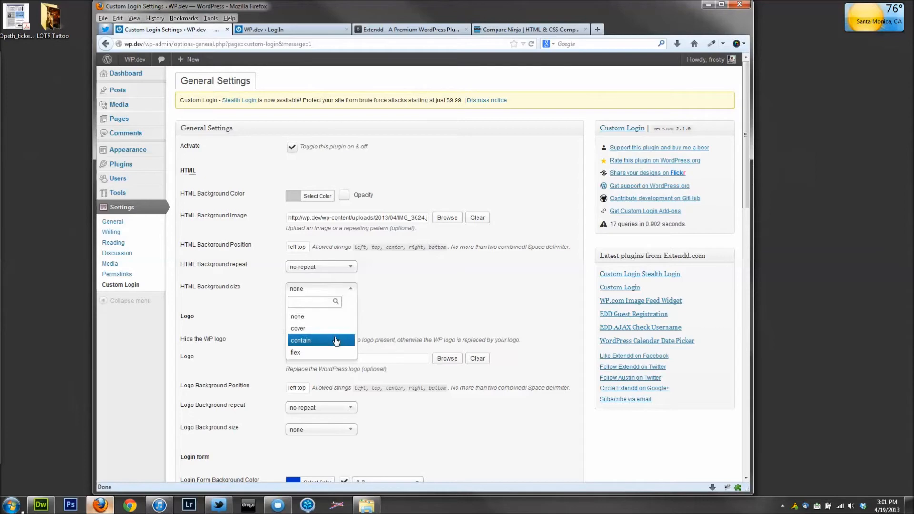
left_click(336, 341)
scroll(241, 353, "down", 15)
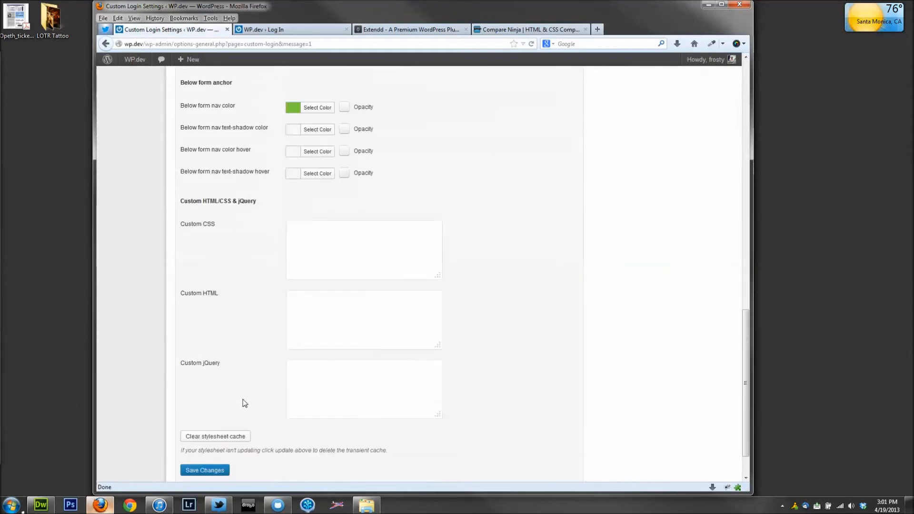
left_click(217, 425)
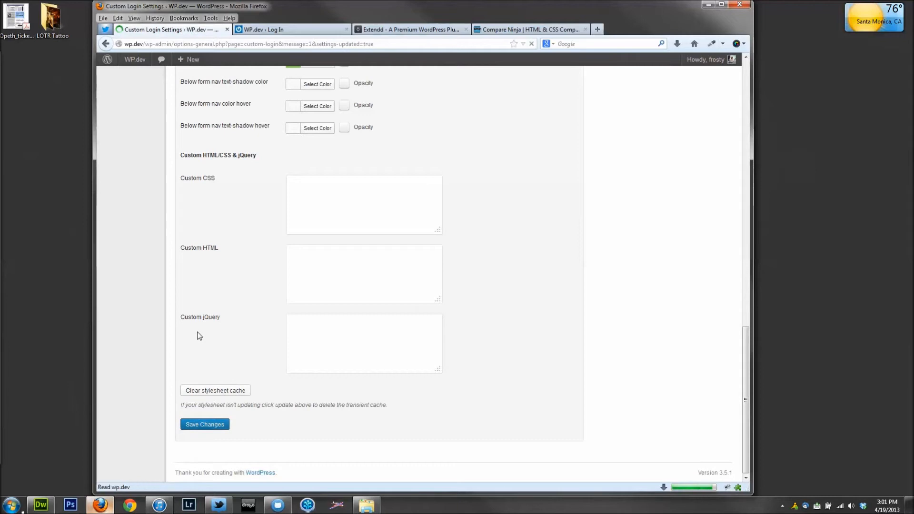
- Clear the stylesheet cache and reload the login page to preview the contained background image
scroll(200, 361, "down", 15)
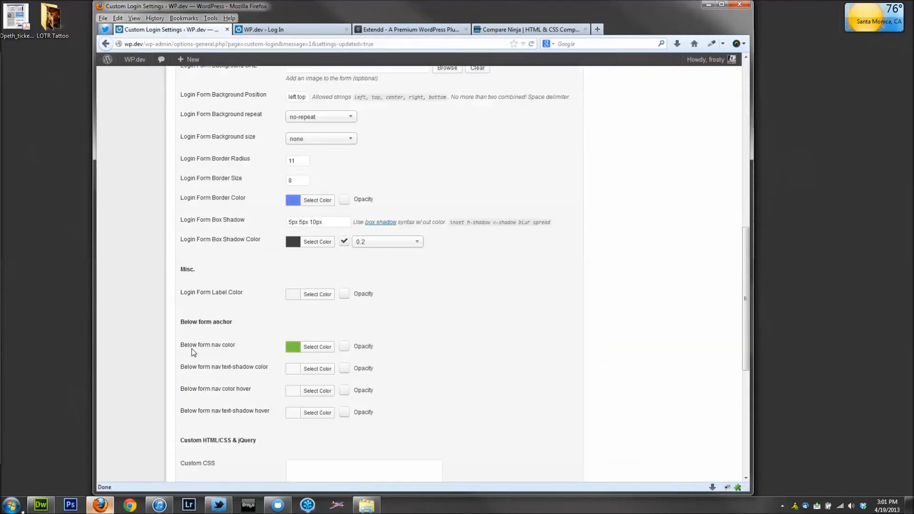
left_click(203, 391)
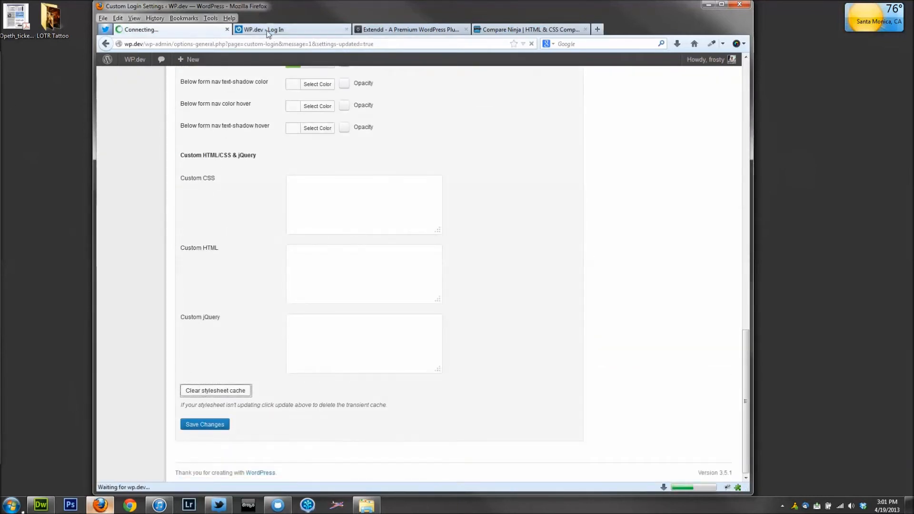
left_click(266, 30)
key("F5")
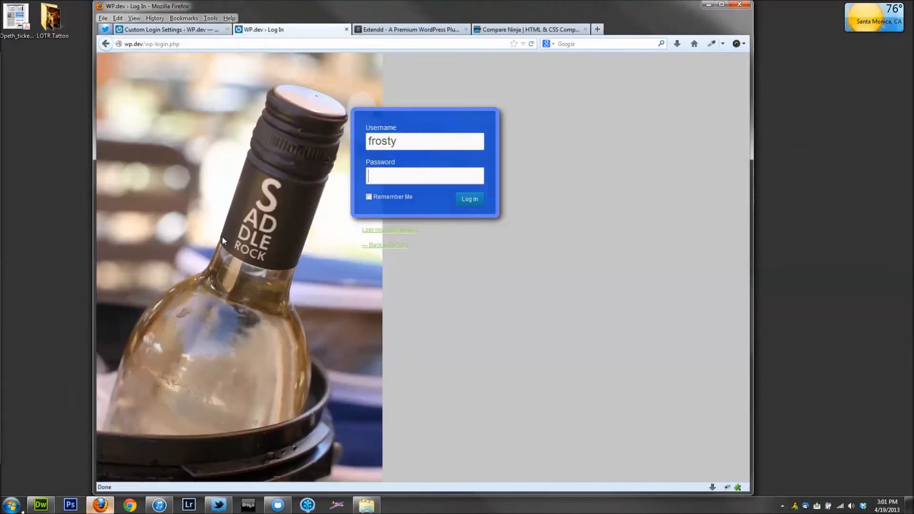
key("Tab")
- Return to the WordPress admin and open the page for adding new plugins
left_click(192, 32)
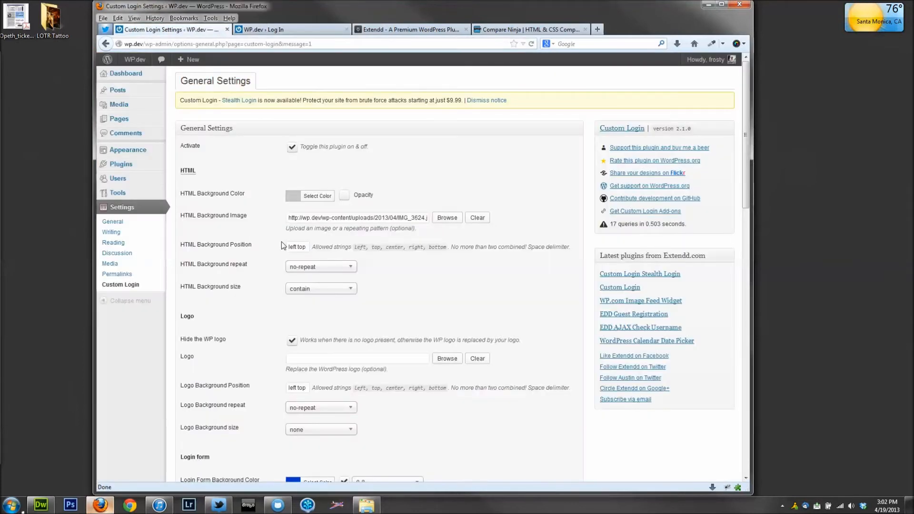
mouse_move(145, 168)
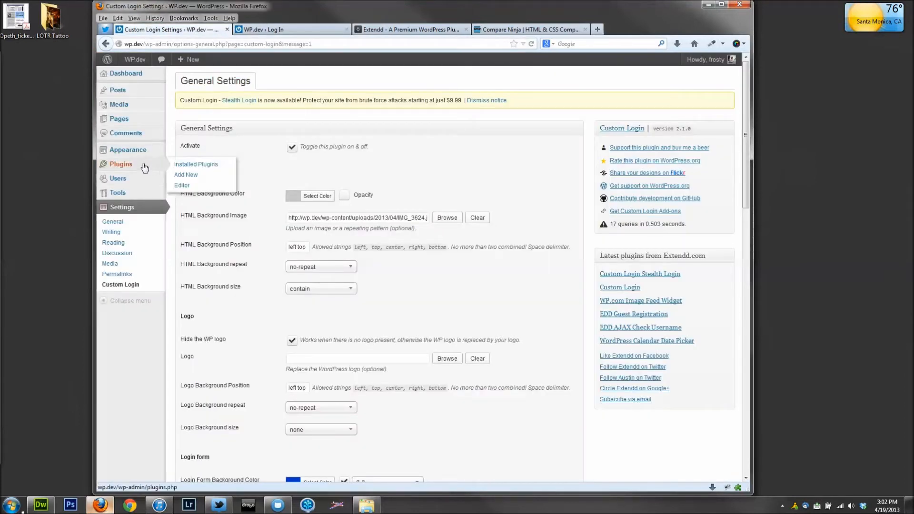
left_click(185, 175)
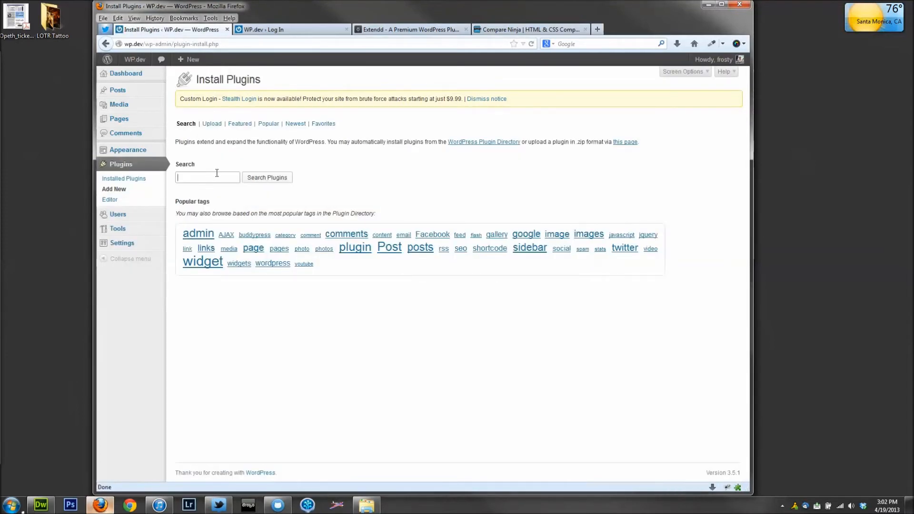
left_click(597, 29)
type("extend")
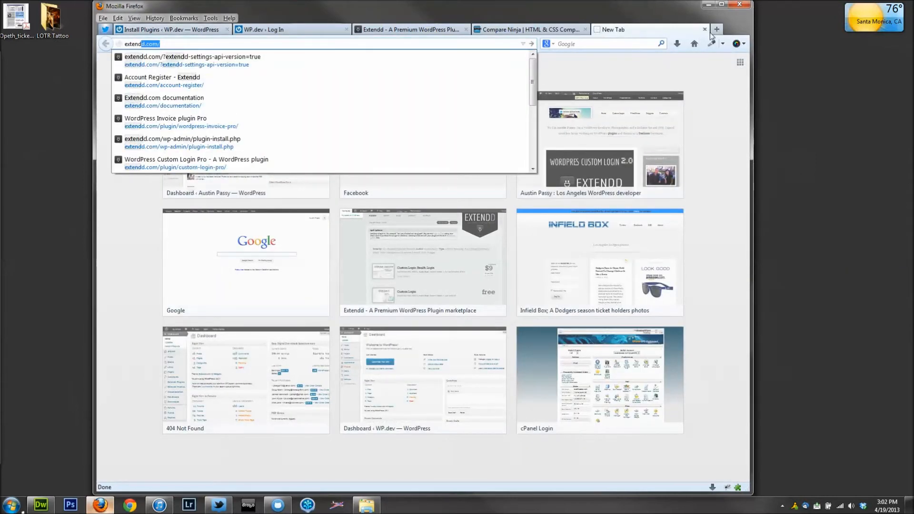
left_click(704, 29)
left_click(704, 29)
- Switch to the Extendd marketplace site and look through the first page of its plugin list
left_click(406, 30)
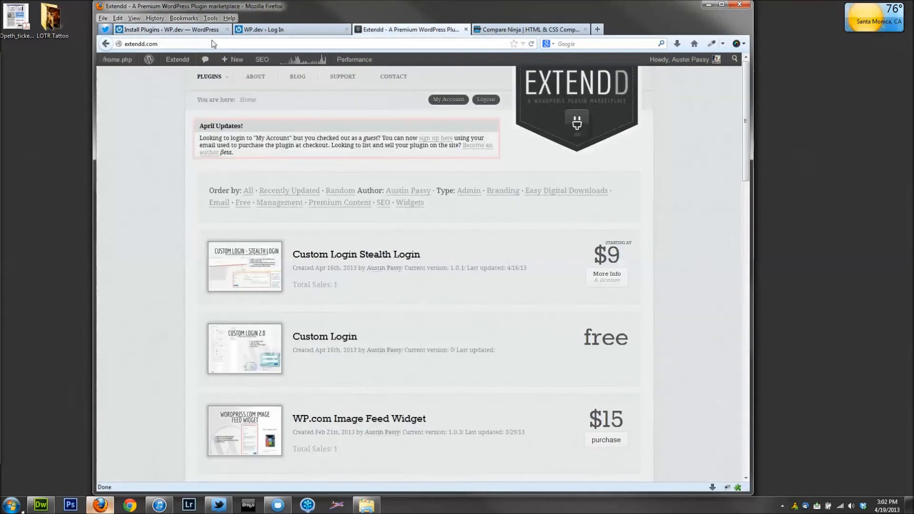
left_click(184, 46)
left_click(139, 193)
scroll(140, 192, "down", 2)
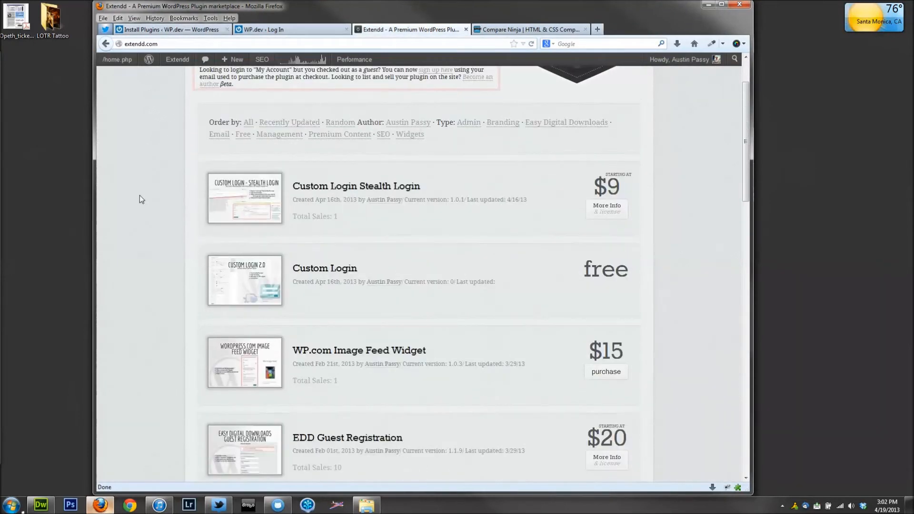
scroll(140, 195, "up", 2)
scroll(142, 200, "down", 15)
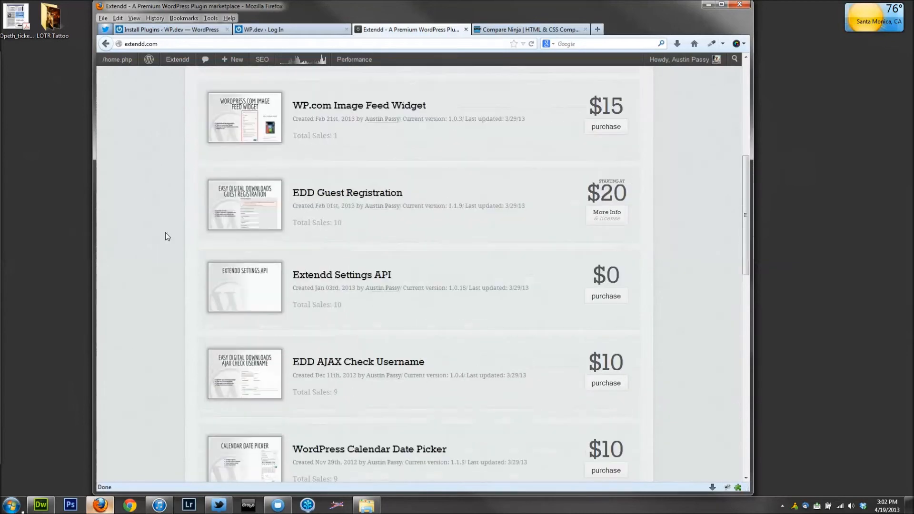
scroll(166, 236, "down", 8)
scroll(167, 235, "up", 6)
- Open Custom Login Pro from page 2 of the marketplace list and read through its description and pricing options
left_click(258, 363)
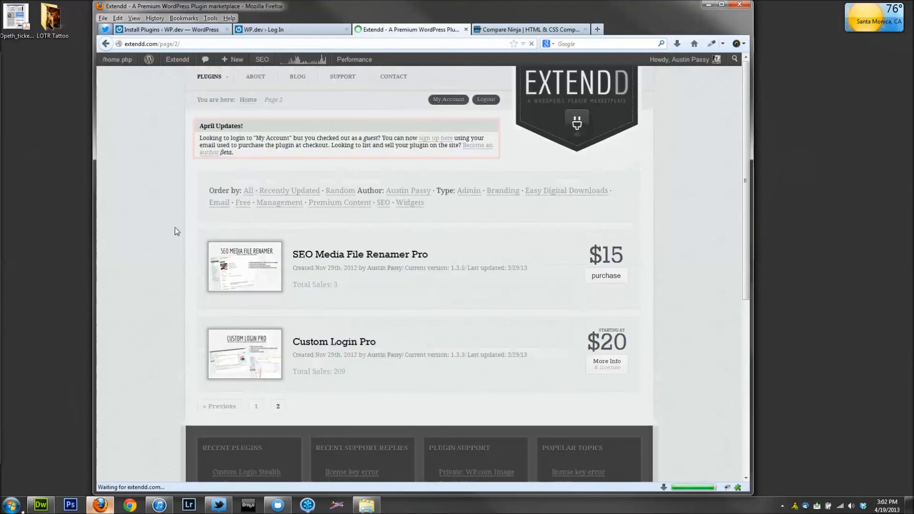
scroll(204, 304, "down", 2)
scroll(243, 349, "down", 1)
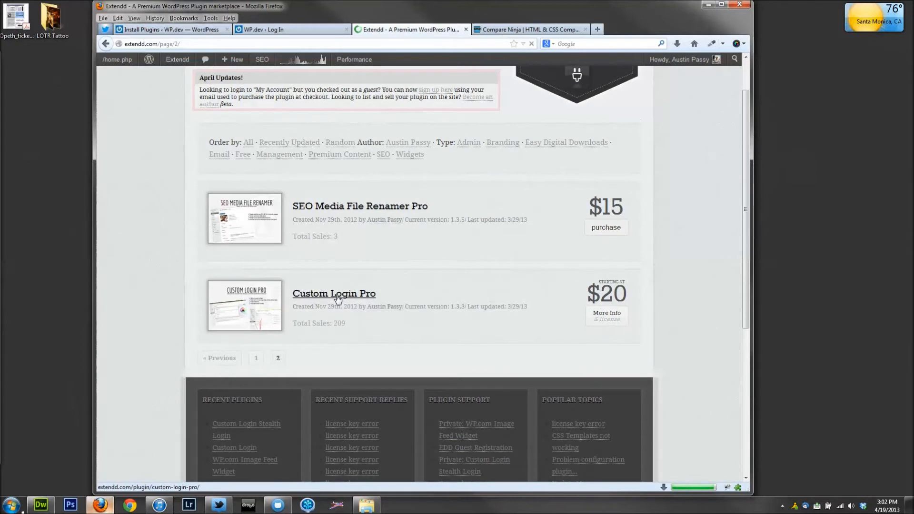
left_click(338, 299)
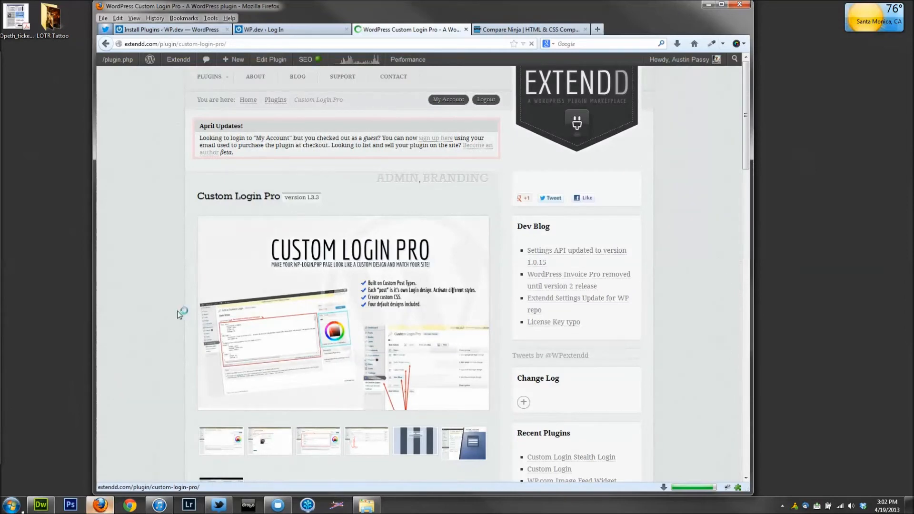
scroll(177, 310, "down", 10)
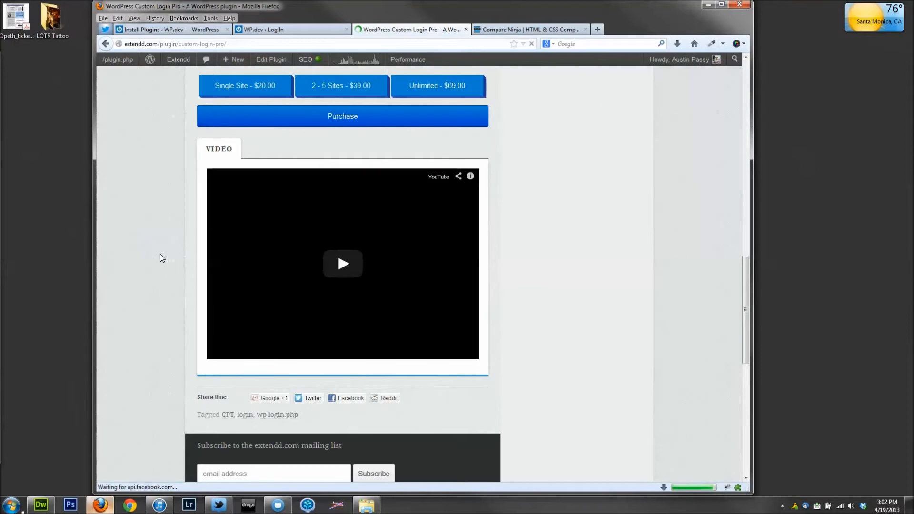
scroll(170, 241, "up", 5)
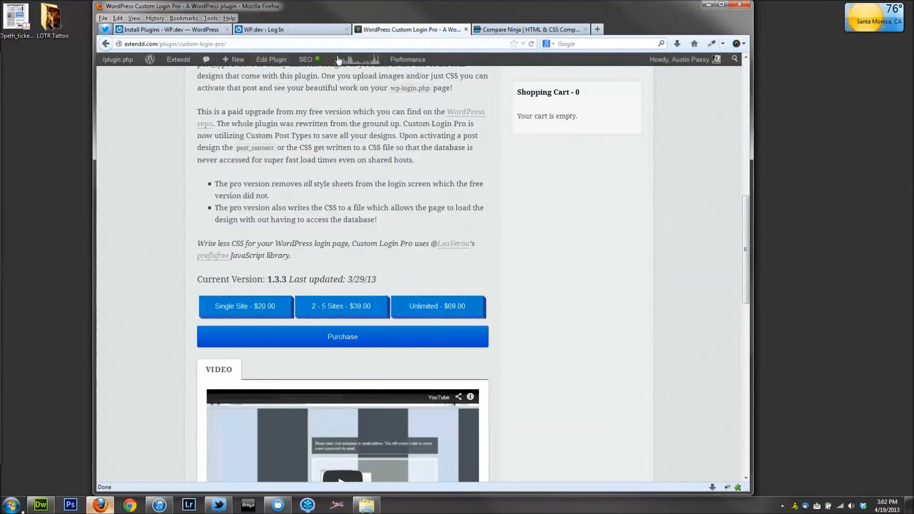
- Return to the WordPress Install Plugins page and open the zip upload form
left_click(166, 29)
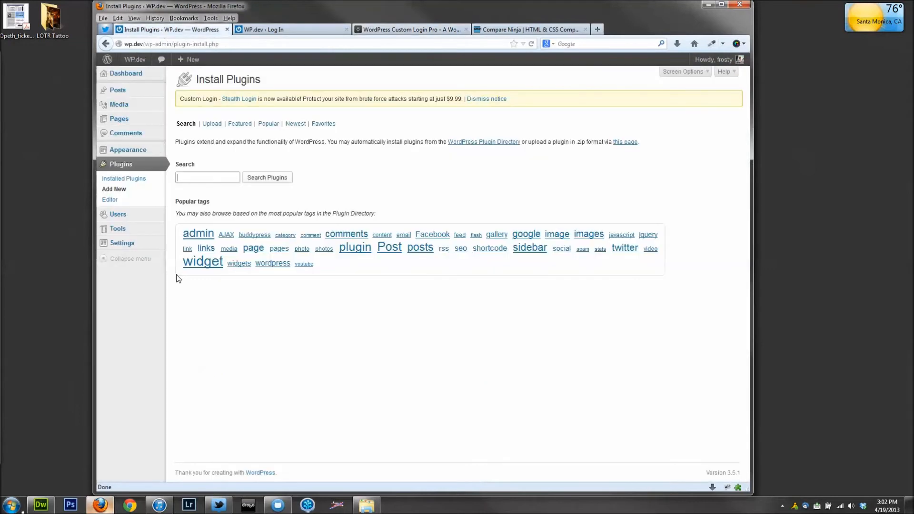
left_click(204, 175)
left_click(212, 125)
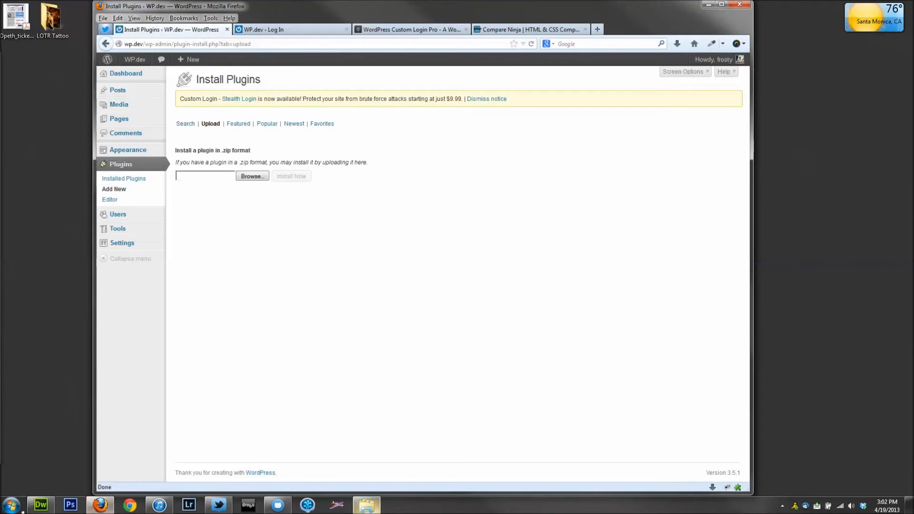
- Install the plugin from custom-login-pro-1.2.zip in the plugins.zip folder and activate it
left_click_drag(386, 152, 479, 165)
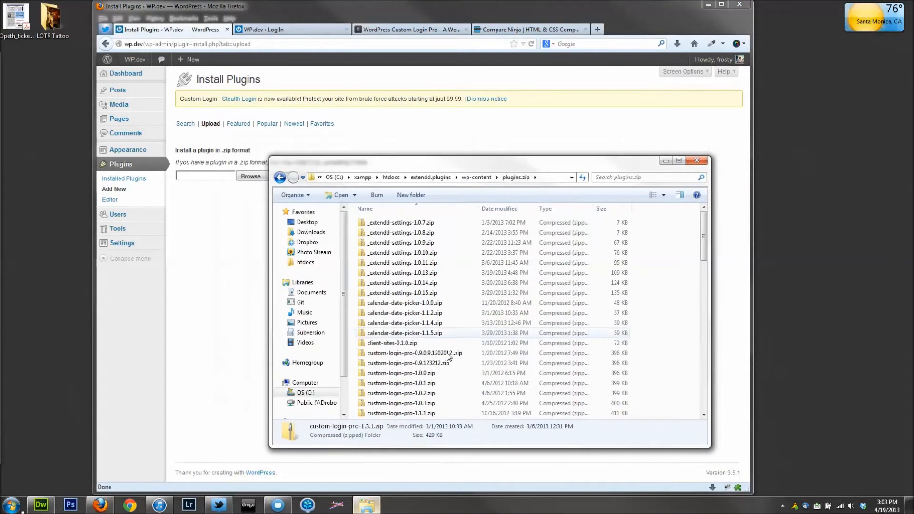
left_click(420, 404)
scroll(420, 404, "down", 1)
left_click(428, 405)
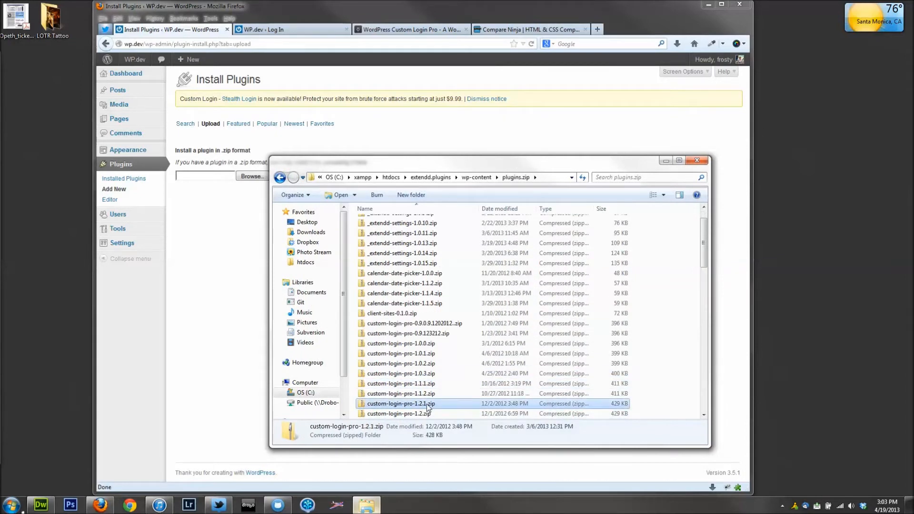
left_click(400, 413)
left_click_drag(197, 249, 191, 176)
left_click(205, 208)
left_click(286, 181)
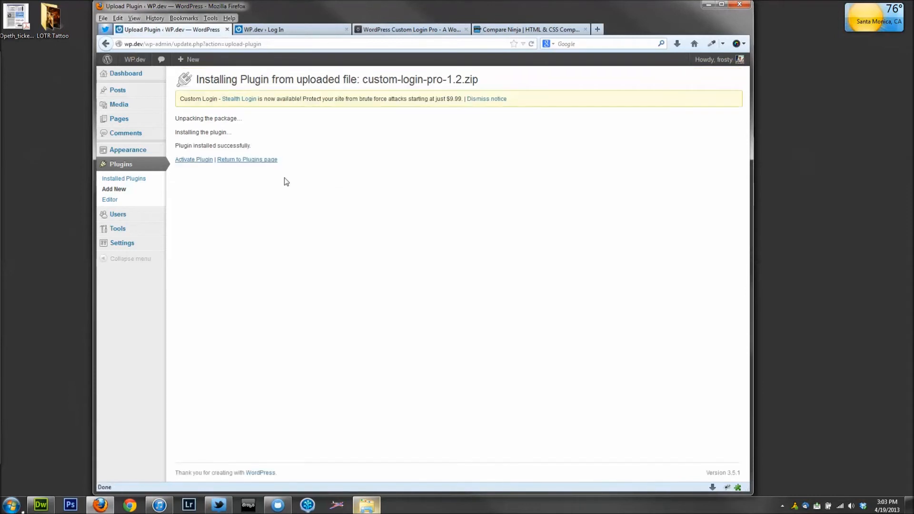
left_click(206, 160)
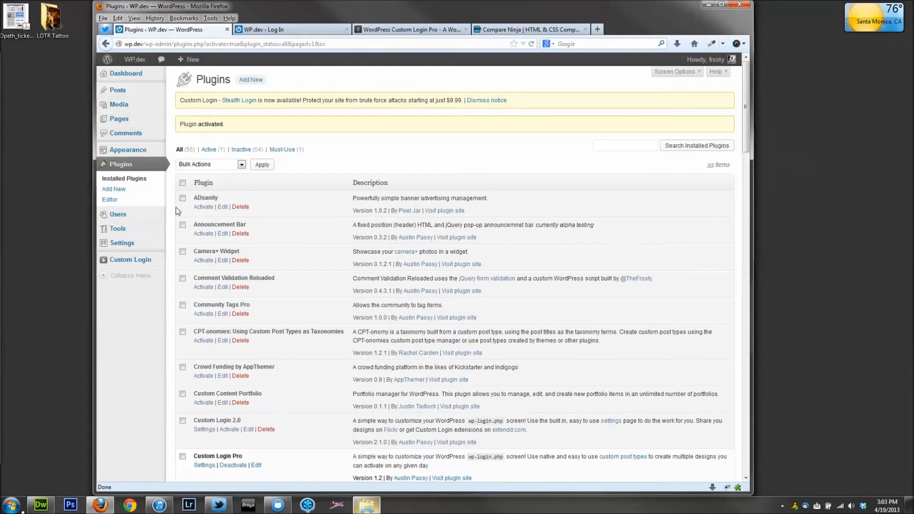
- Examine the Custom Login 2.0 and Custom Login Pro entries in the installed plugins list, and bring up the Custom Login options
scroll(194, 345, "down", 4)
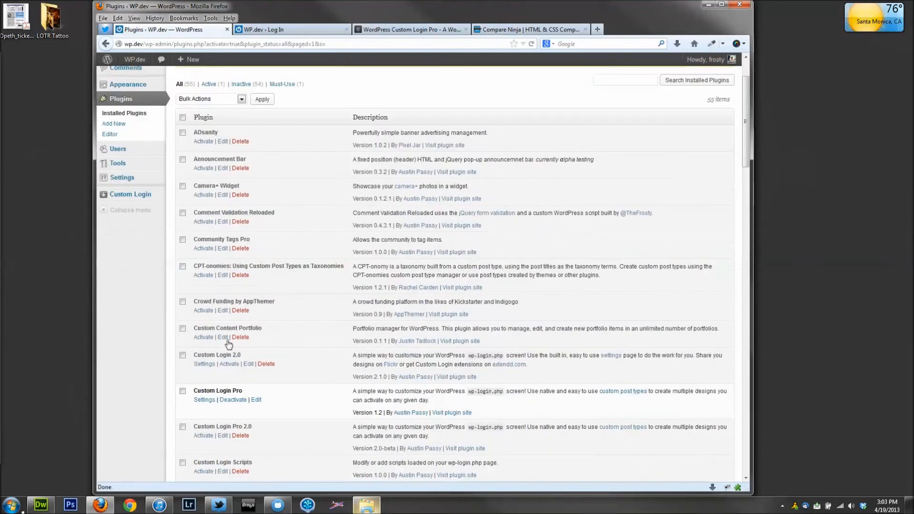
scroll(195, 345, "down", 1)
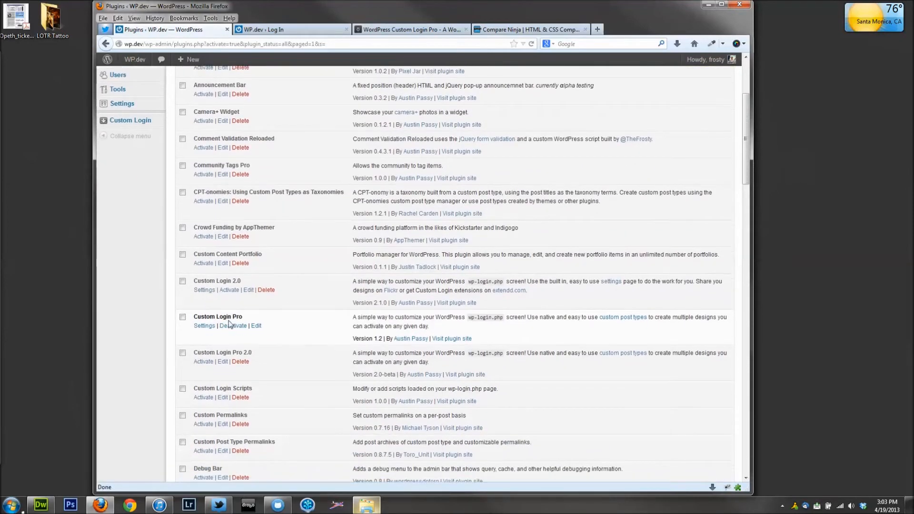
left_click_drag(255, 284, 196, 288)
left_click(237, 328)
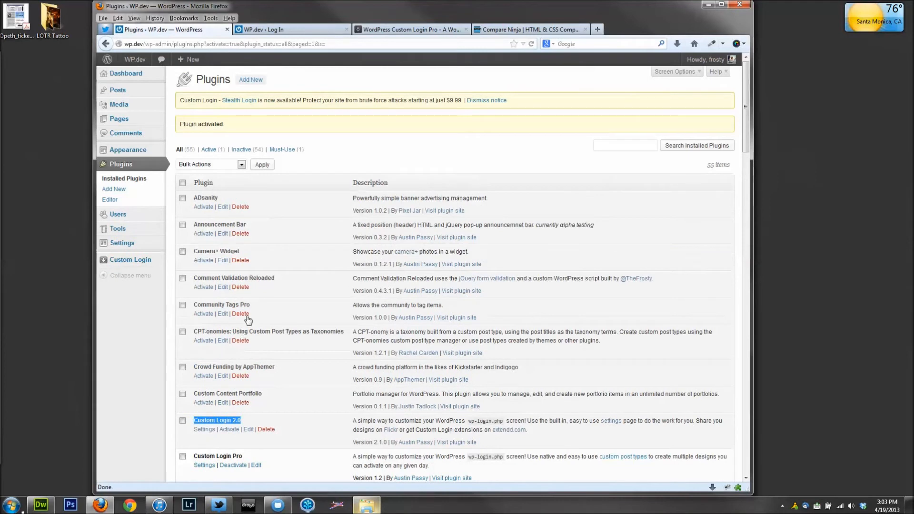
mouse_move(139, 261)
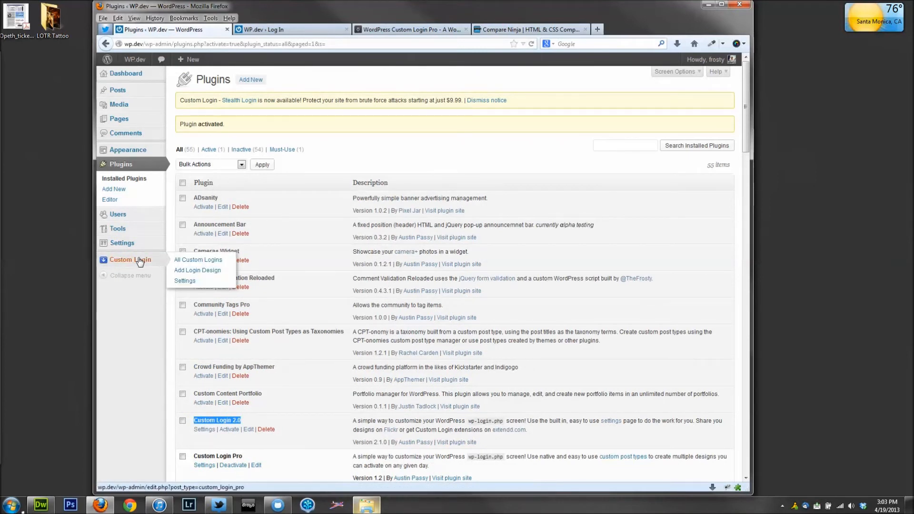
- Open the Star Blue design from the Custom Login Pro list and examine its CSS, title and description
left_click(140, 260)
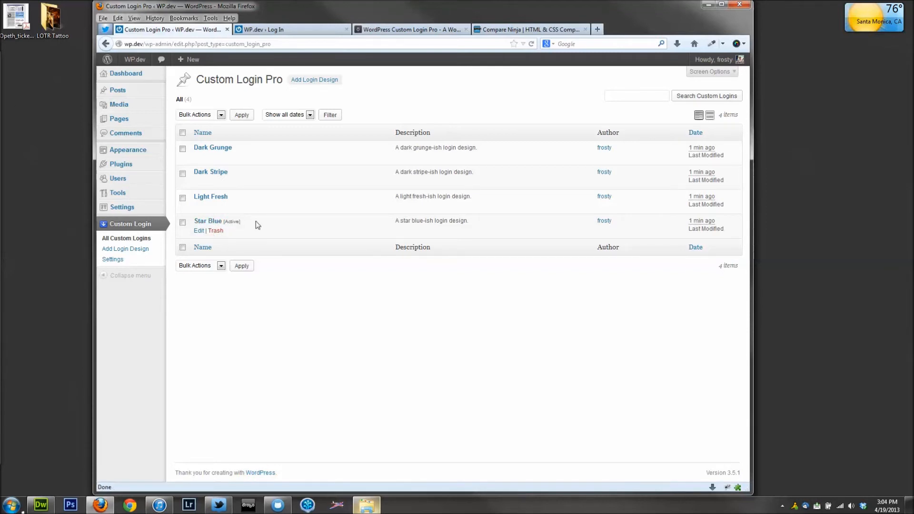
left_click(212, 225)
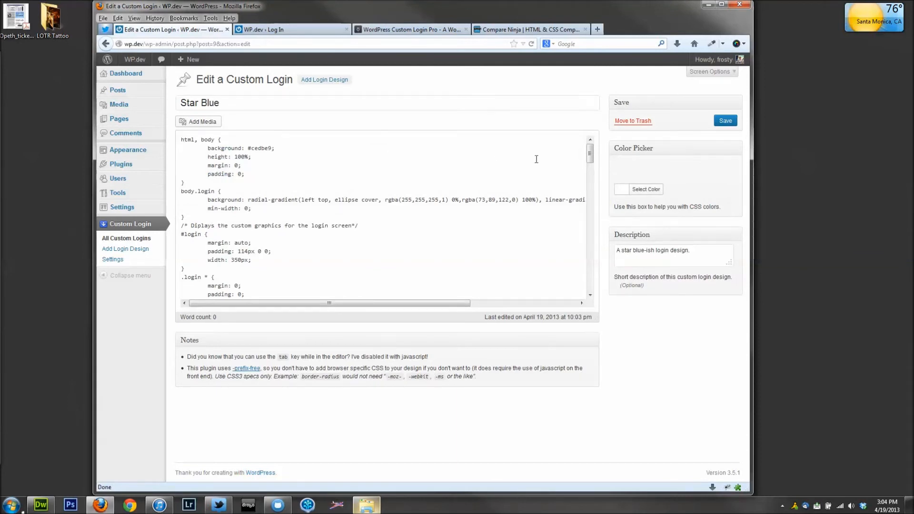
left_click_drag(589, 161, 607, 291)
left_click_drag(239, 103, 181, 103)
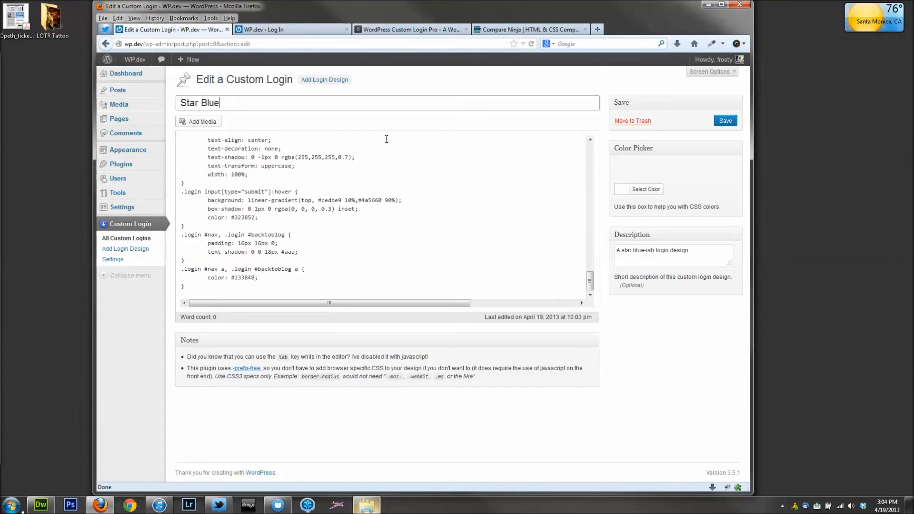
left_click(702, 254)
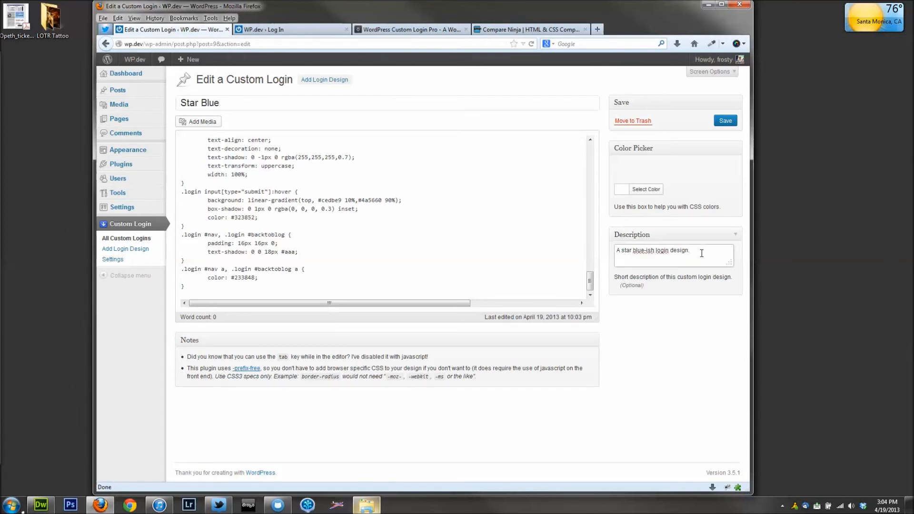
- Pick the grey #636363 in the Star Blue design's color picker, select its hex code, and close the picker
left_click(648, 189)
mouse_move(674, 254)
left_mouse_down()
mouse_move(660, 227)
mouse_move(661, 259)
left_mouse_up()
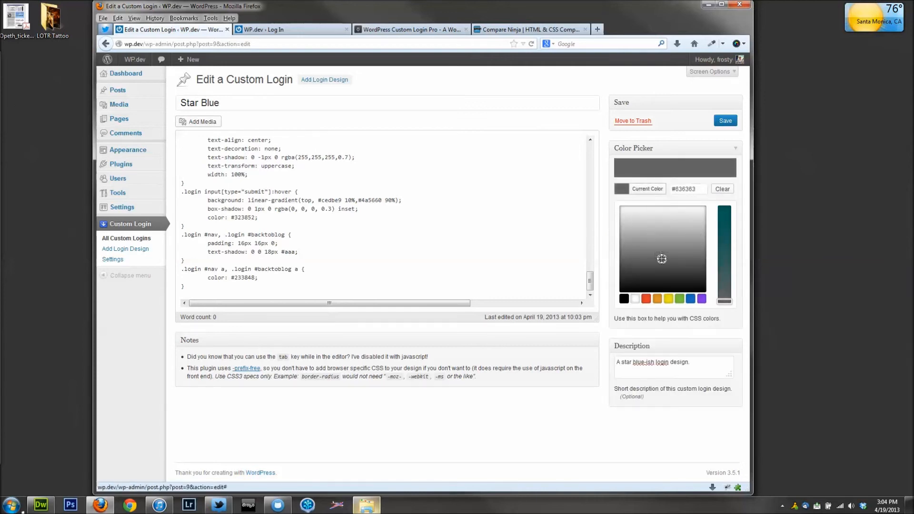
double_click(689, 189)
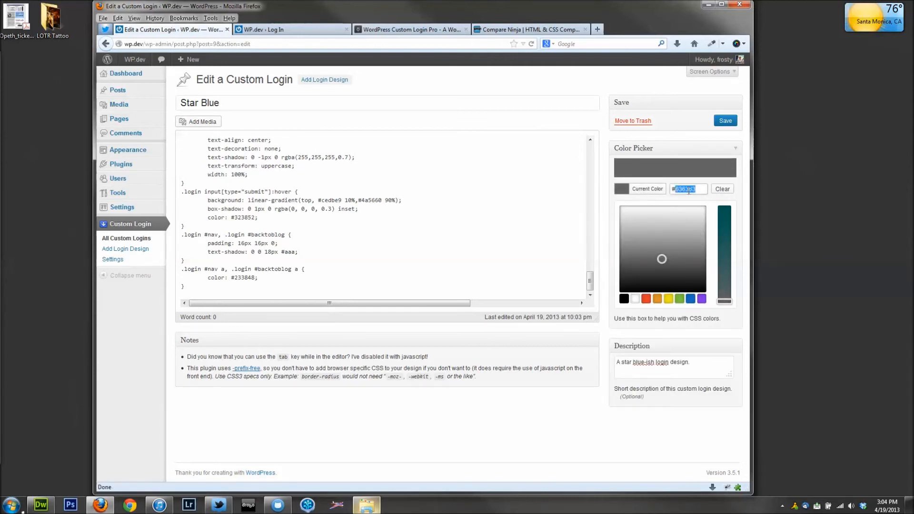
left_click(256, 174)
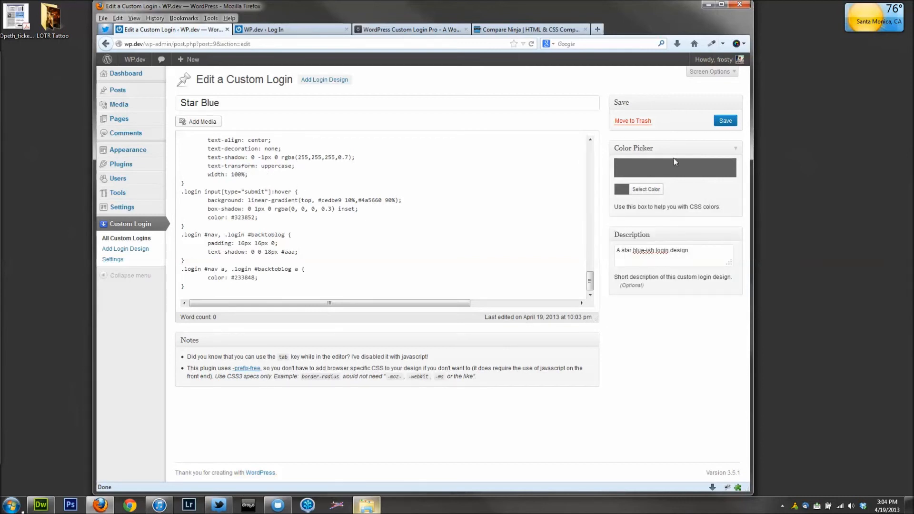
- Save and activate the Star Blue design, and preview it on the reloaded login page
left_click(722, 123)
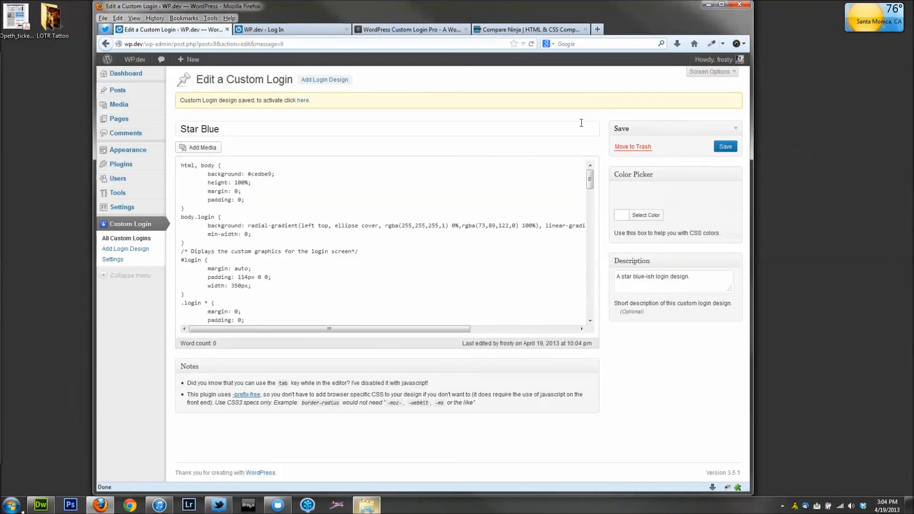
left_click(302, 101)
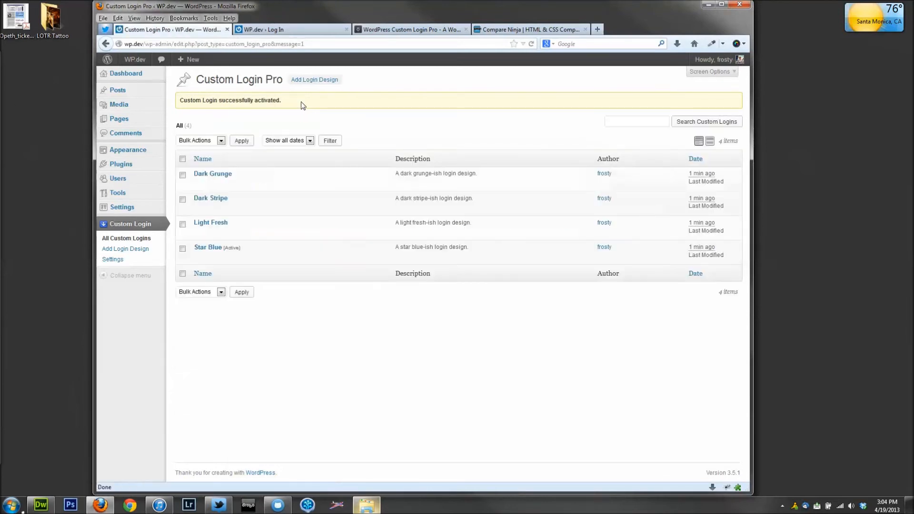
left_click_drag(187, 105, 292, 105)
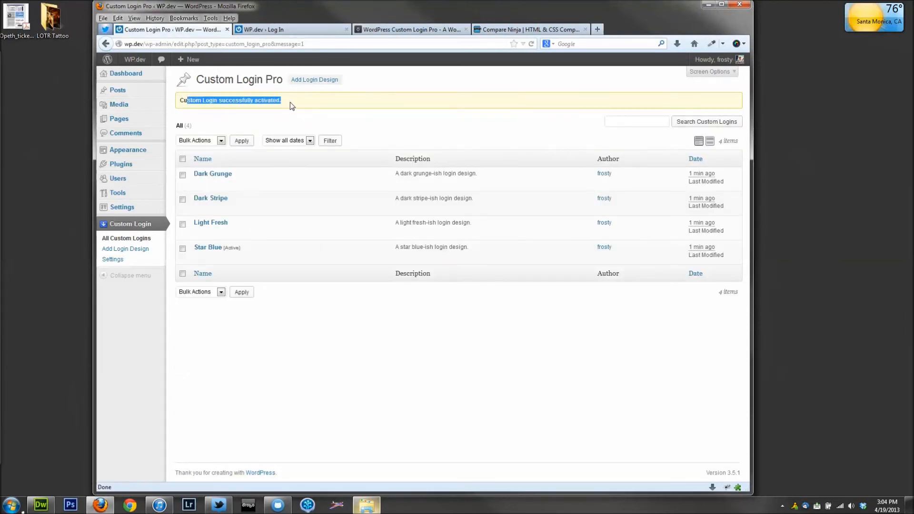
left_click(303, 120)
mouse_move(232, 252)
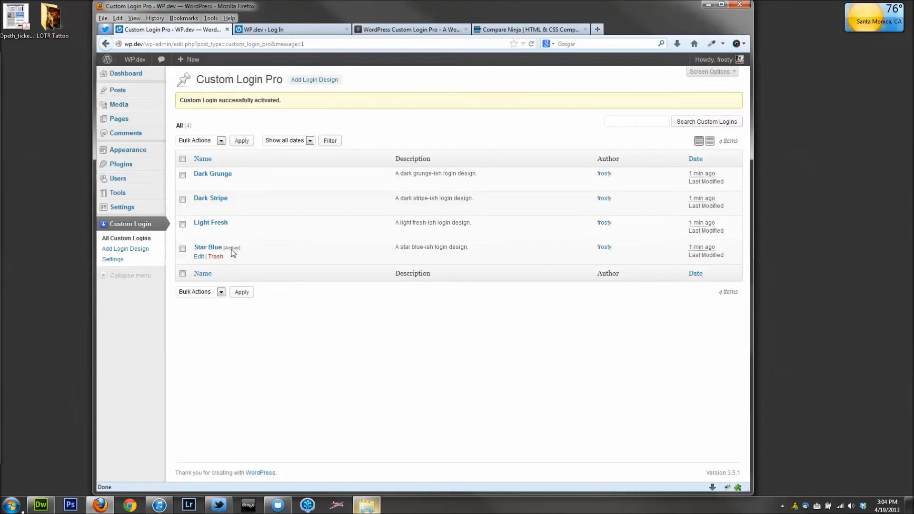
left_click(276, 33)
key("F5")
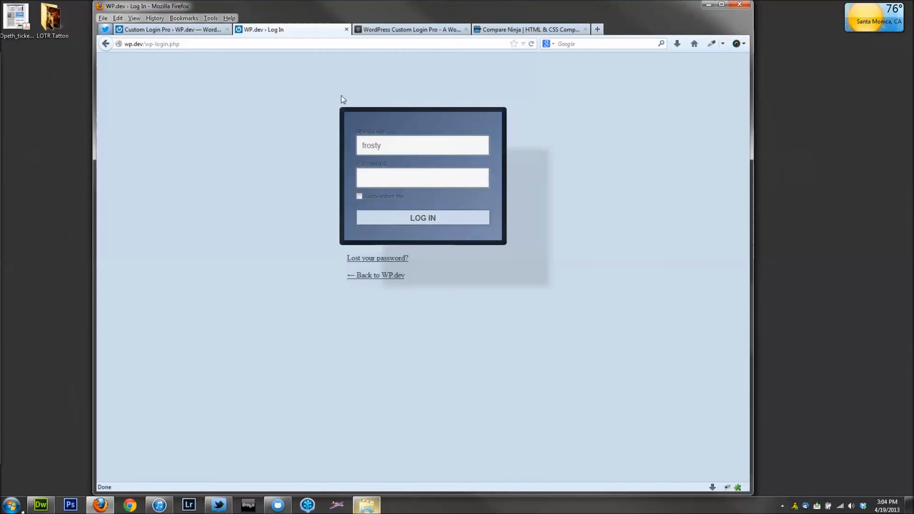
- Activate the Light Fresh design and preview it on the reloaded login page
left_click(181, 32)
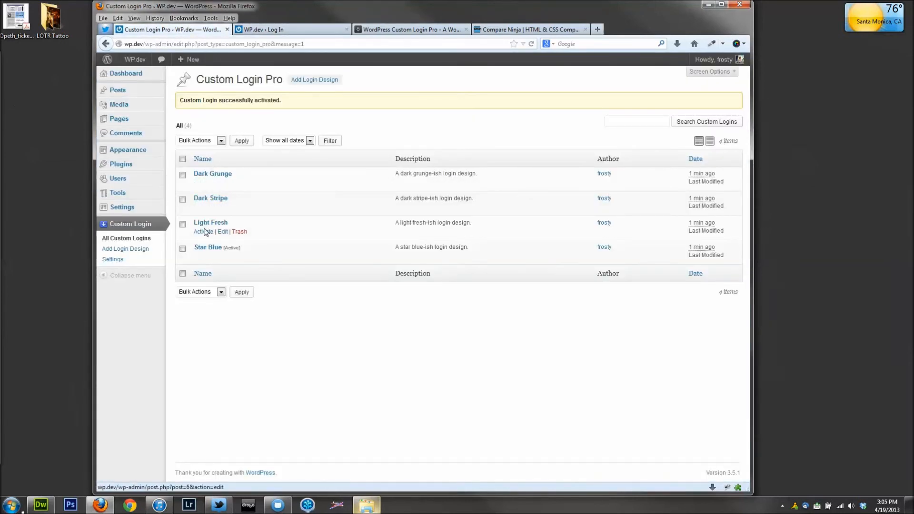
left_click(204, 232)
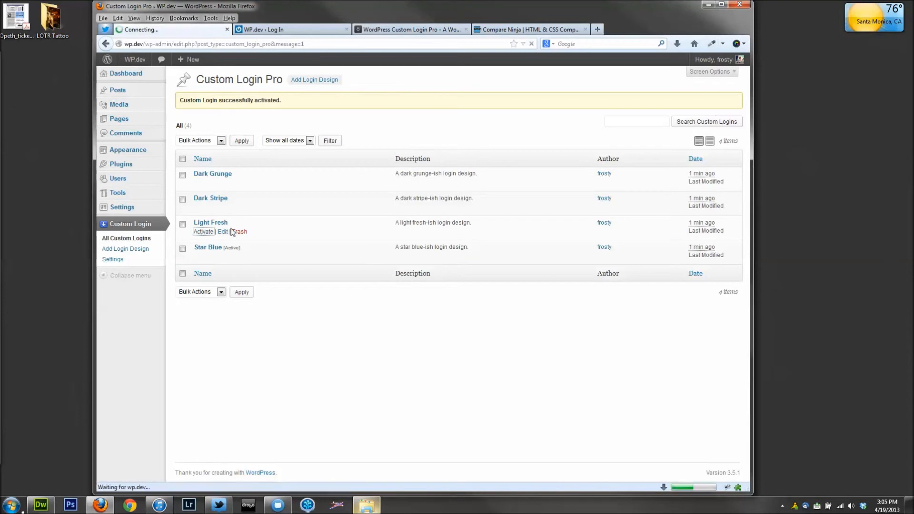
left_click(269, 31)
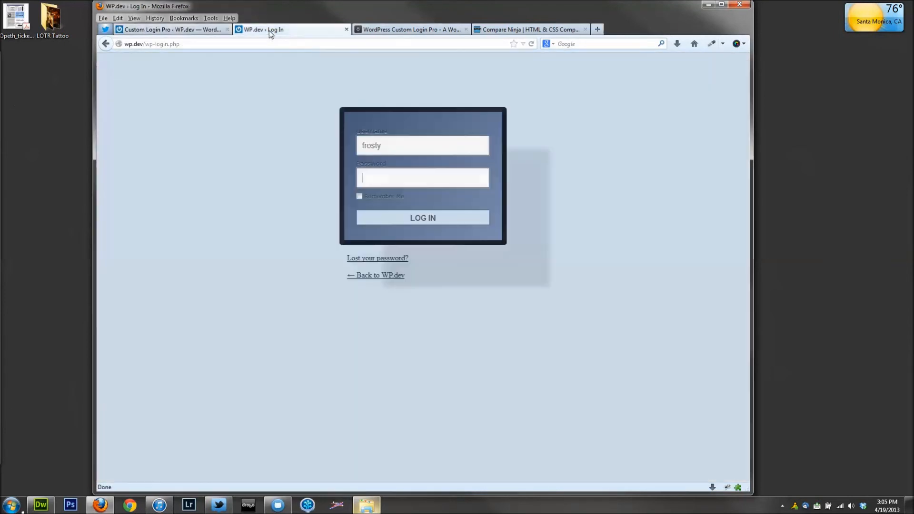
key("F5")
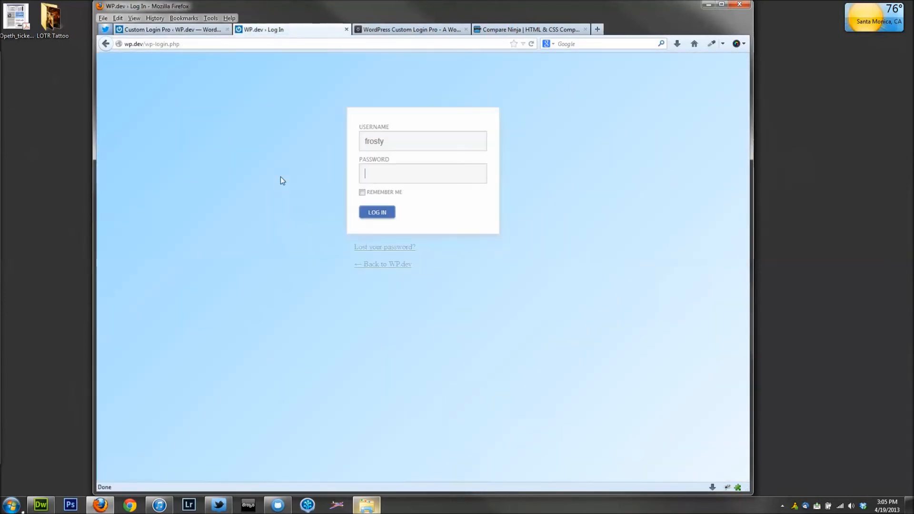
- Activate the Dark Stripe design and preview it on the login page, checking it against the designs list
left_click(185, 30)
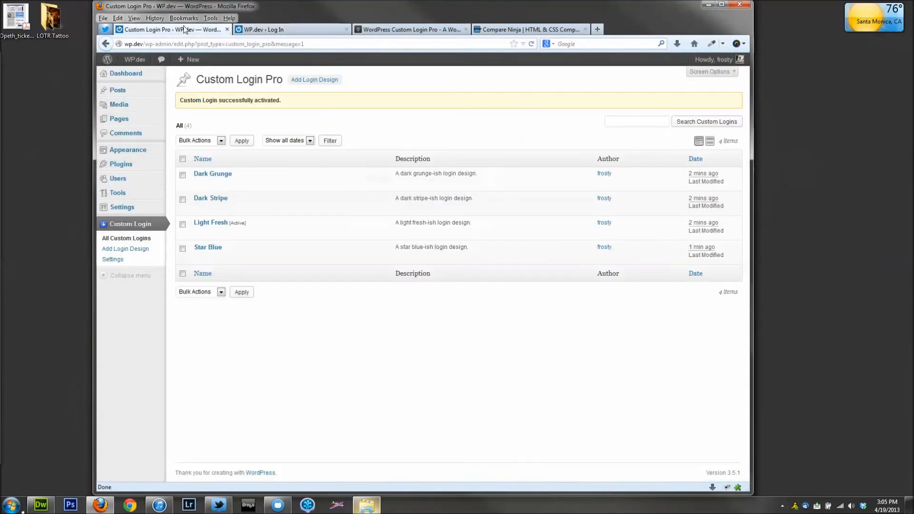
left_click(200, 208)
left_click(259, 32)
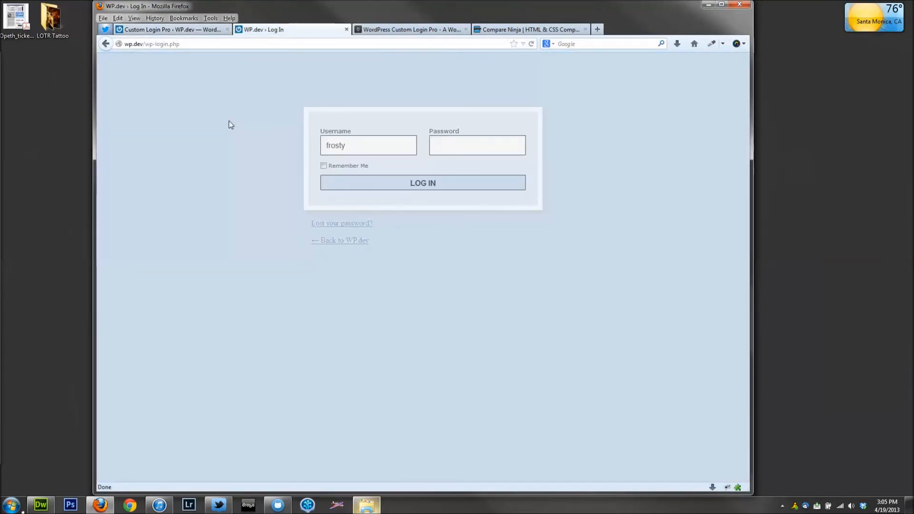
left_click(189, 29)
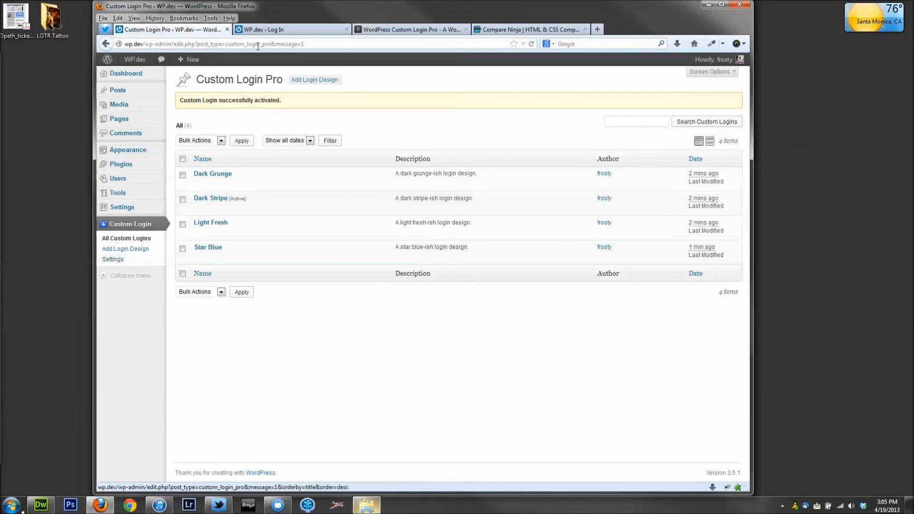
left_click(274, 29)
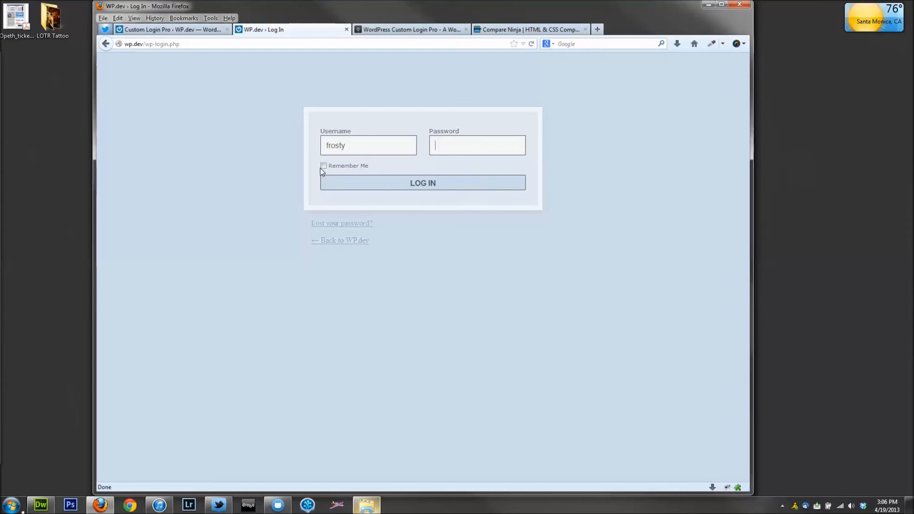
- Deactivate Custom Login Pro and activate Custom Login 2.0 in the installed plugins, dismissing the Stealth Login notice
left_click(185, 29)
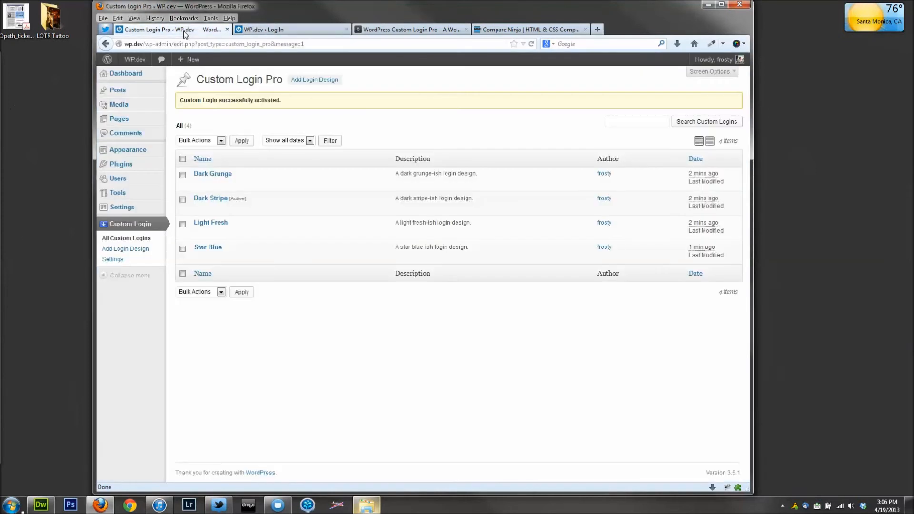
left_click(143, 168)
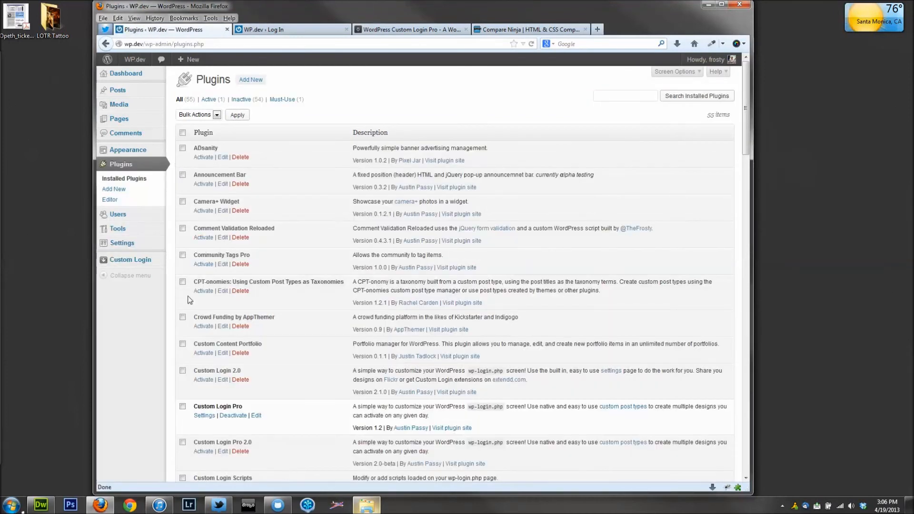
left_click(231, 416)
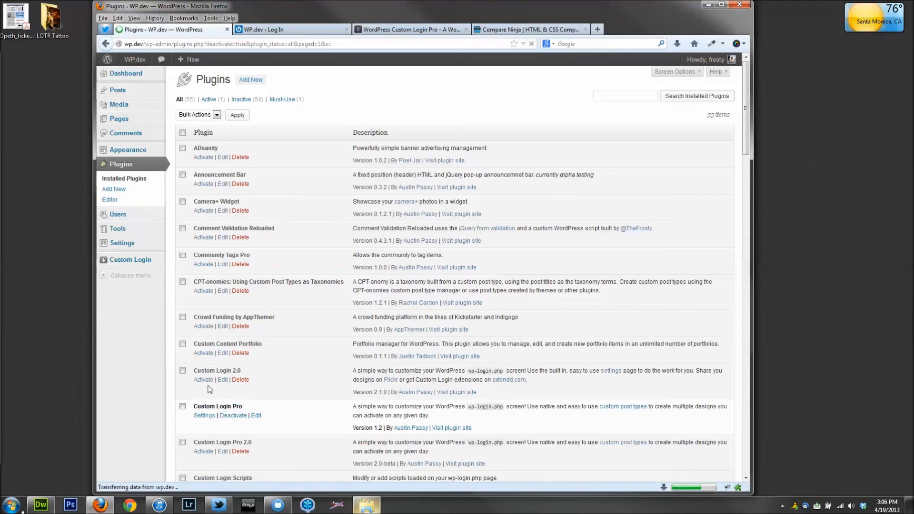
left_click(204, 407)
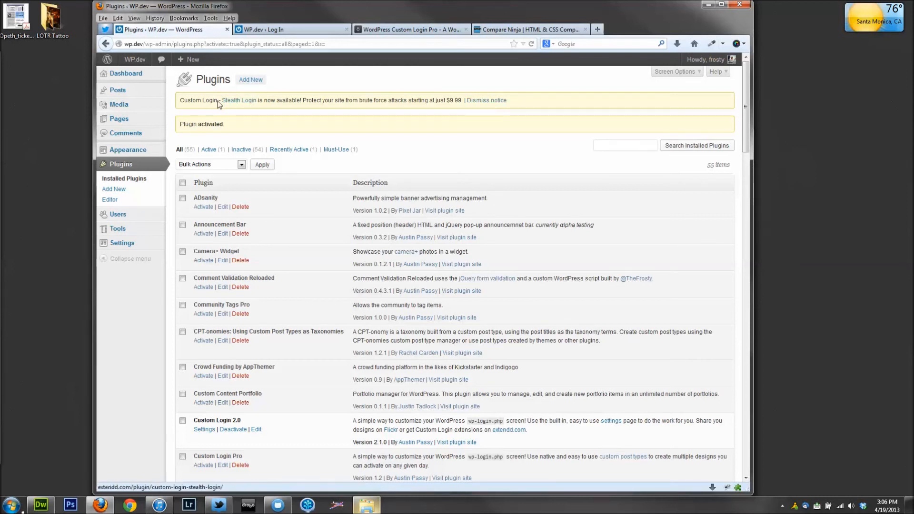
left_click(484, 102)
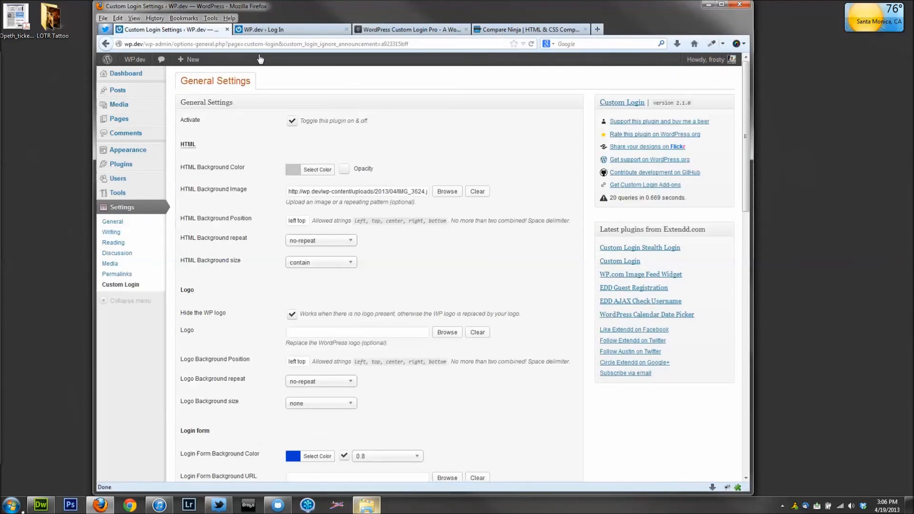
- Open the Custom Login Stealth Login page from the Extendd plugin marketplace list
left_click(391, 29)
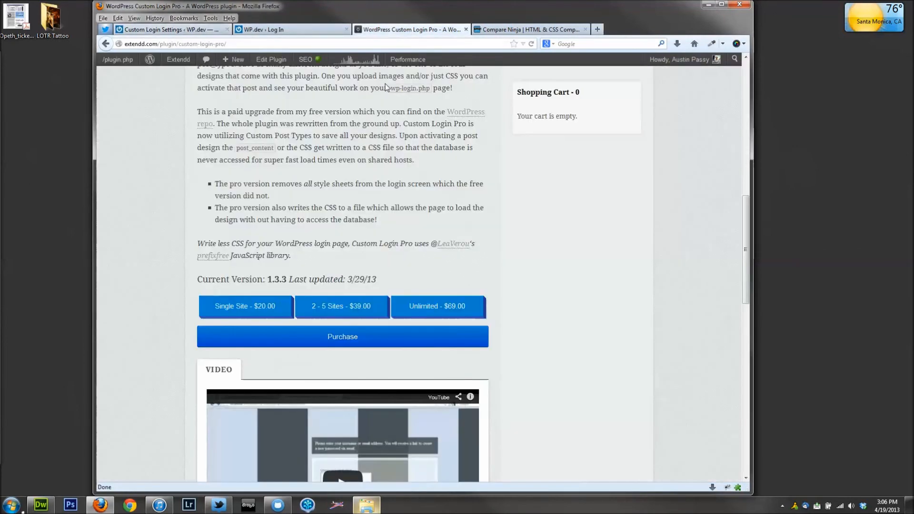
scroll(234, 242, "up", 10)
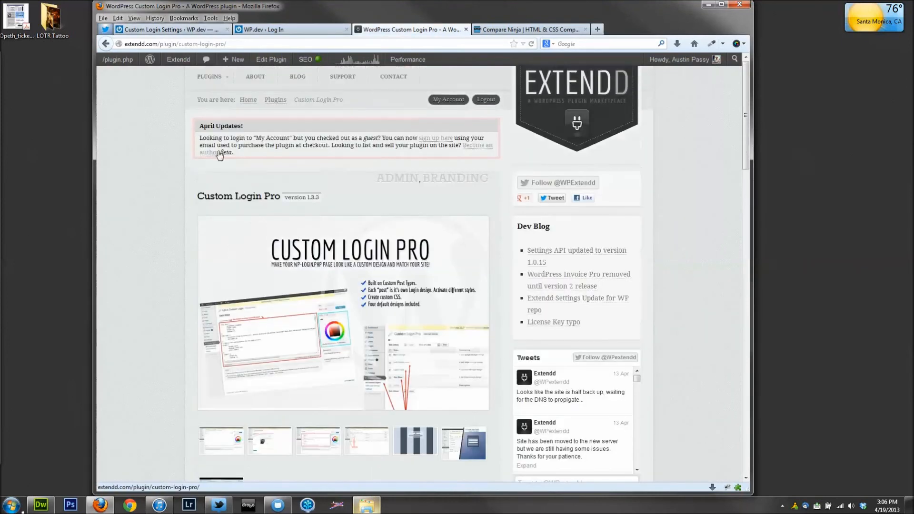
left_click(217, 99)
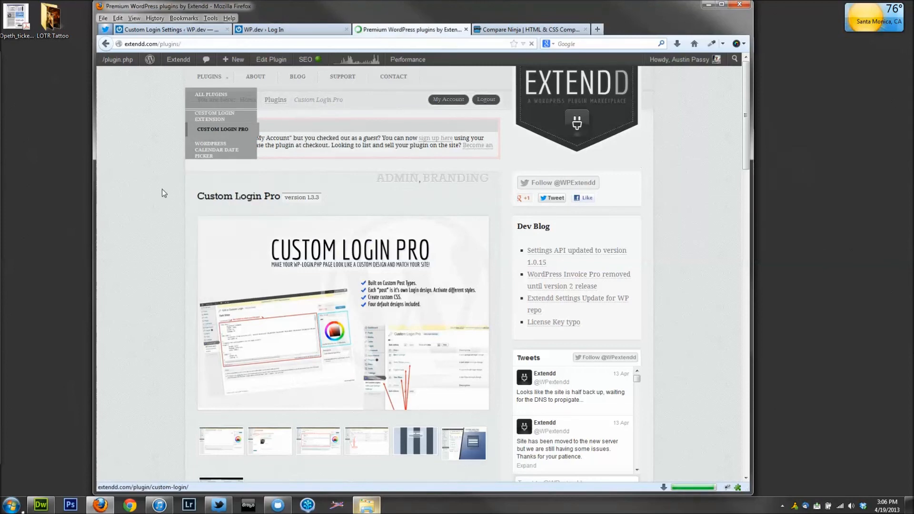
scroll(156, 222, "down", 2)
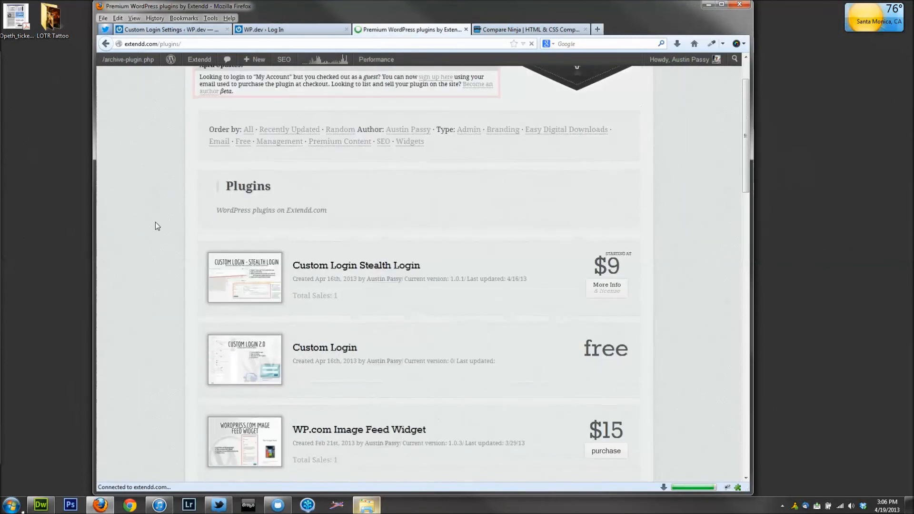
scroll(155, 222, "down", 1)
left_click(339, 261)
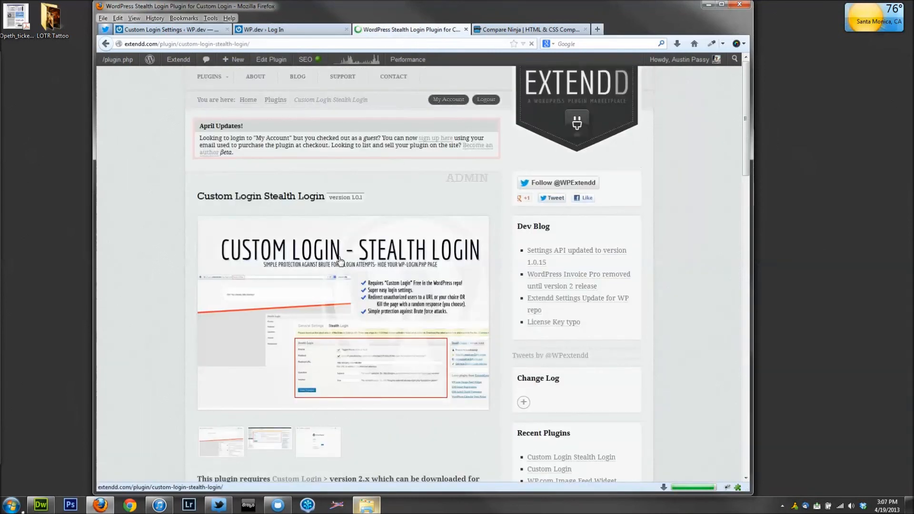
- Read through the Stealth Login plugin's description, usage and pricing options, and return to the Custom Login settings
scroll(322, 275, "down", 2)
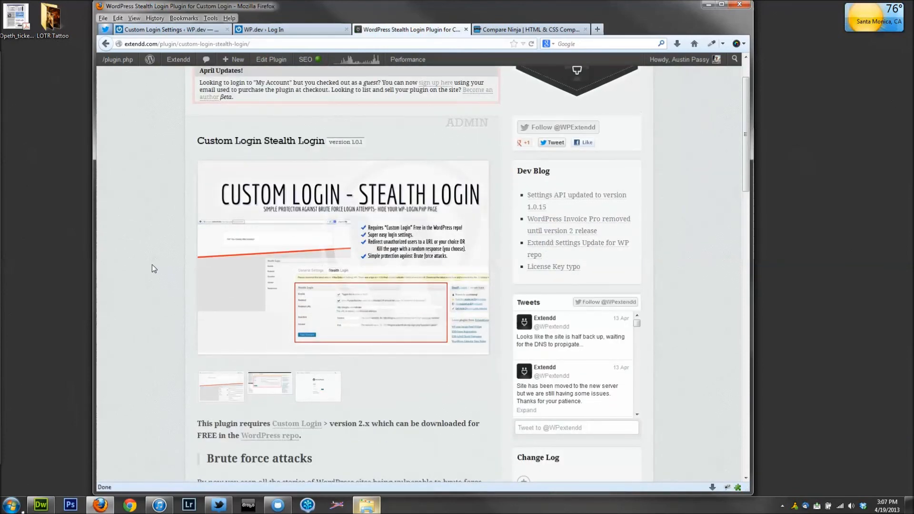
scroll(151, 265, "down", 3)
scroll(152, 264, "down", 5)
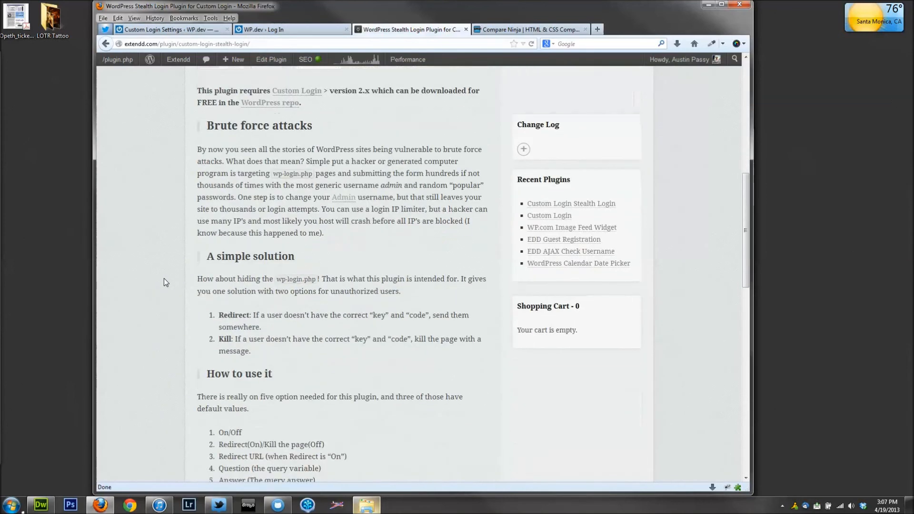
scroll(164, 279, "down", 3)
scroll(163, 278, "down", 3)
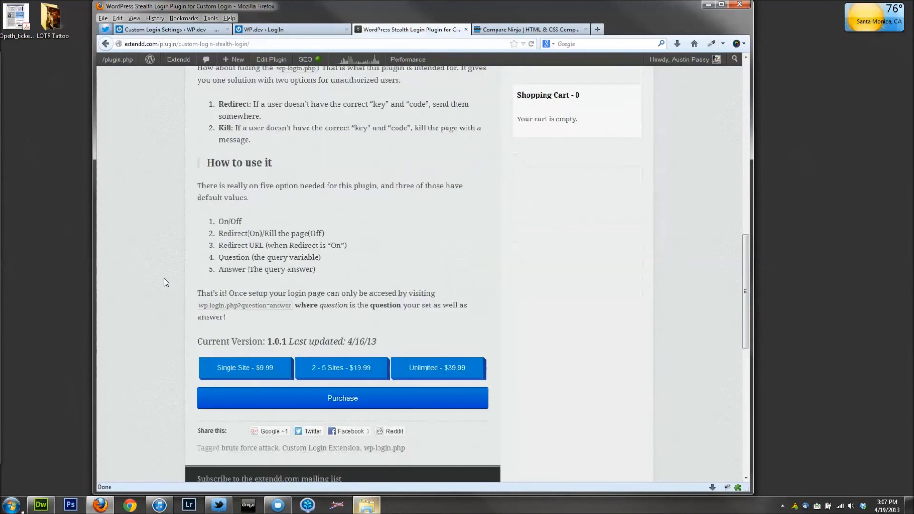
scroll(164, 279, "down", 1)
scroll(164, 279, "up", 12)
scroll(164, 282, "up", 3)
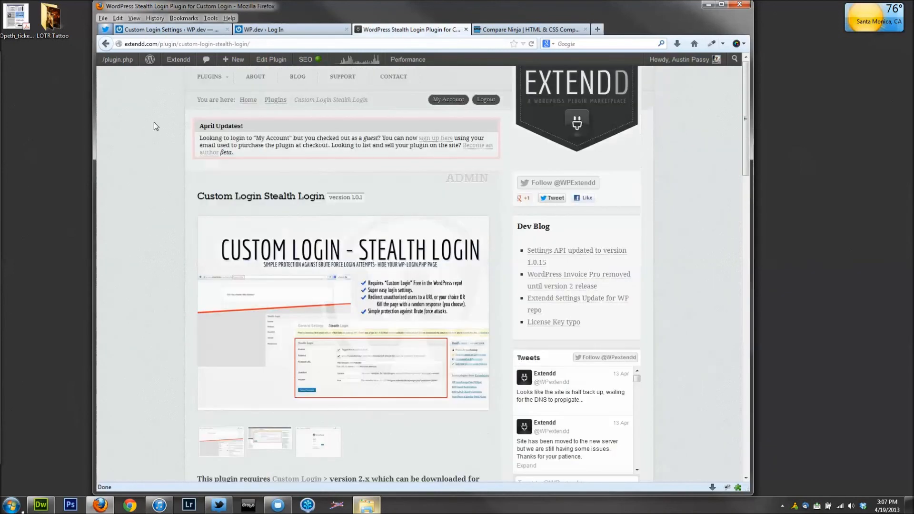
left_click(161, 28)
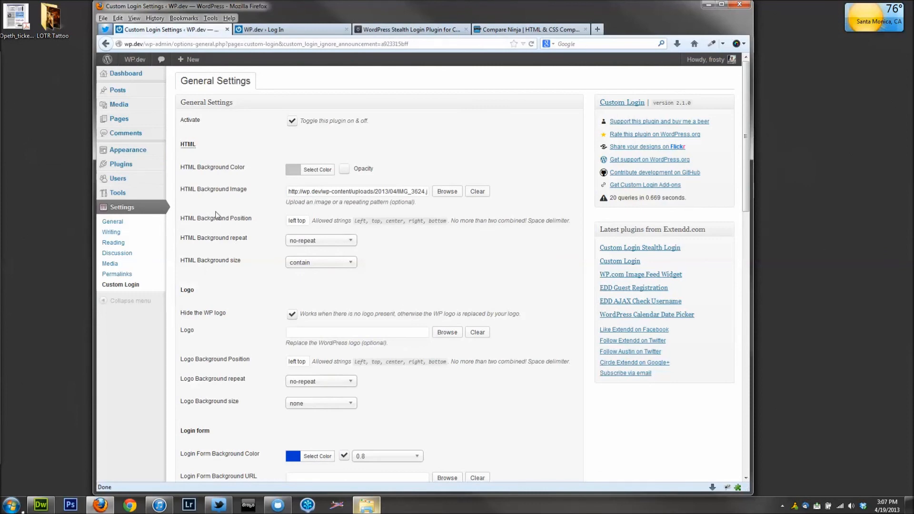
- Open the page for adding new plugins and locate custom-login-stealth-login-1.0.1.zip in the plugins.zip folder
left_click(275, 29)
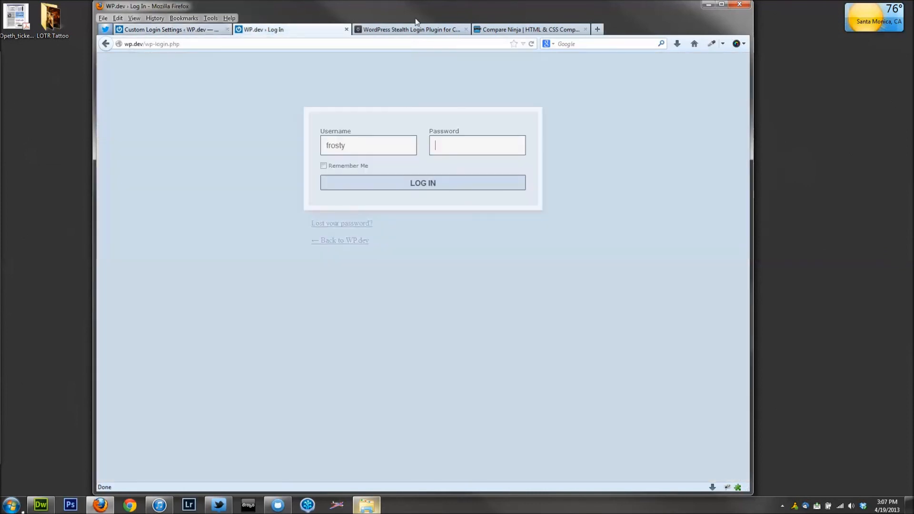
left_click(207, 30)
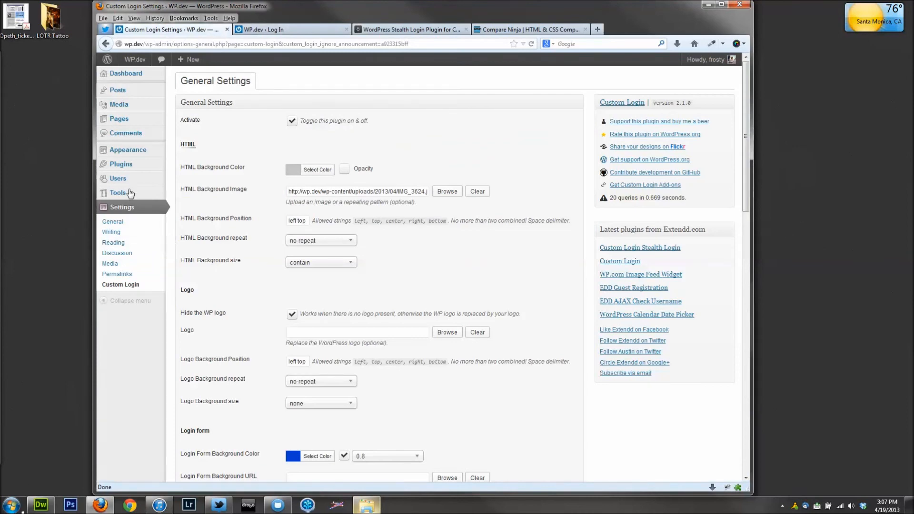
left_click(188, 176)
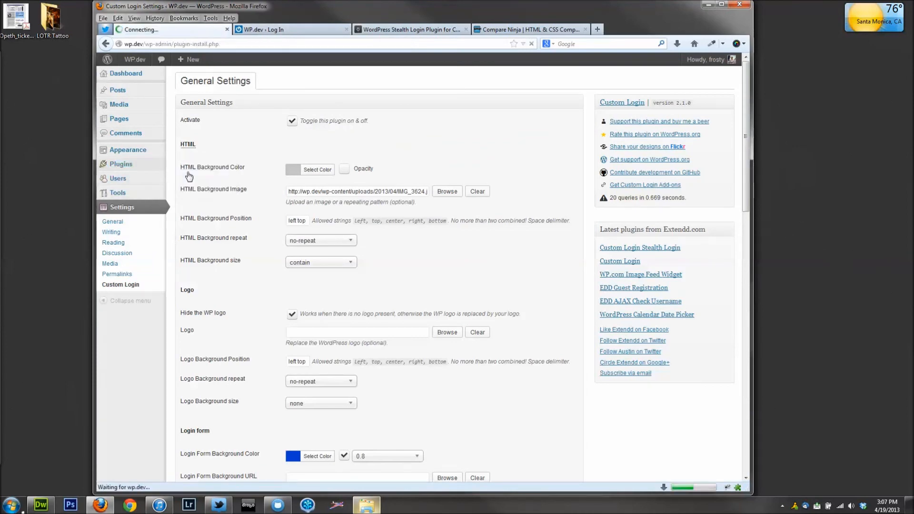
left_click(366, 504)
left_click(445, 326)
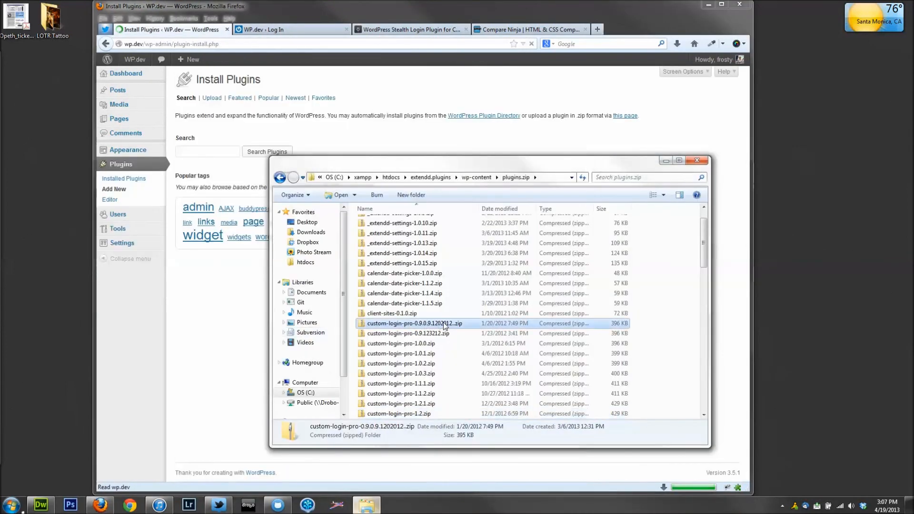
scroll(440, 325, "down", 4)
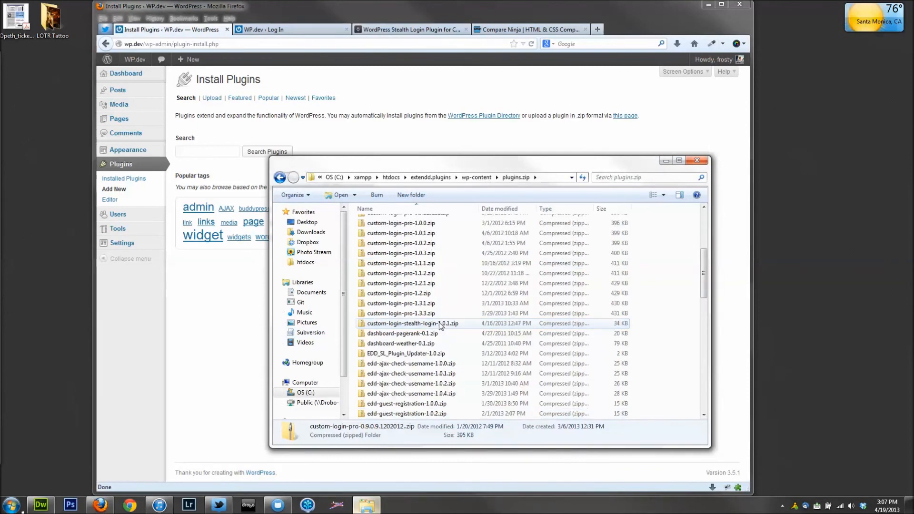
- Upload custom-login-stealth-login-1.0.1.zip as a new plugin, install it and activate it
left_click(212, 98)
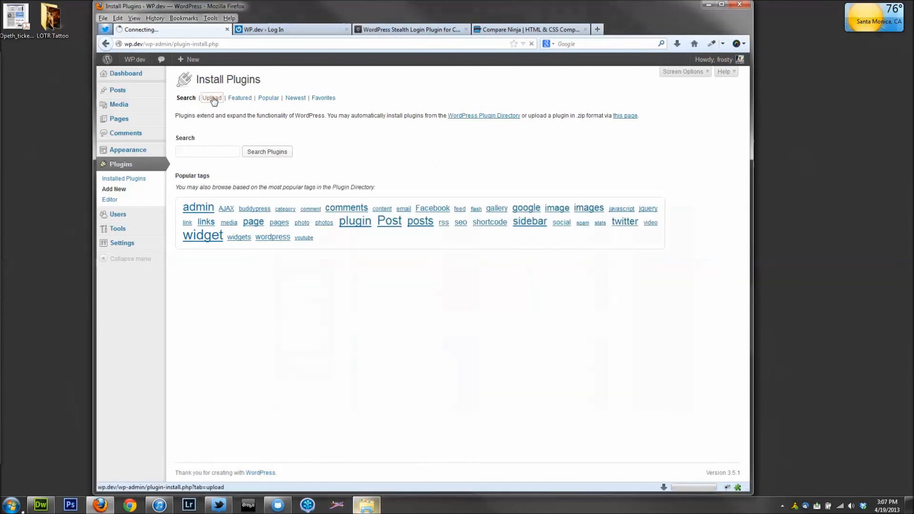
key("alt+Tab")
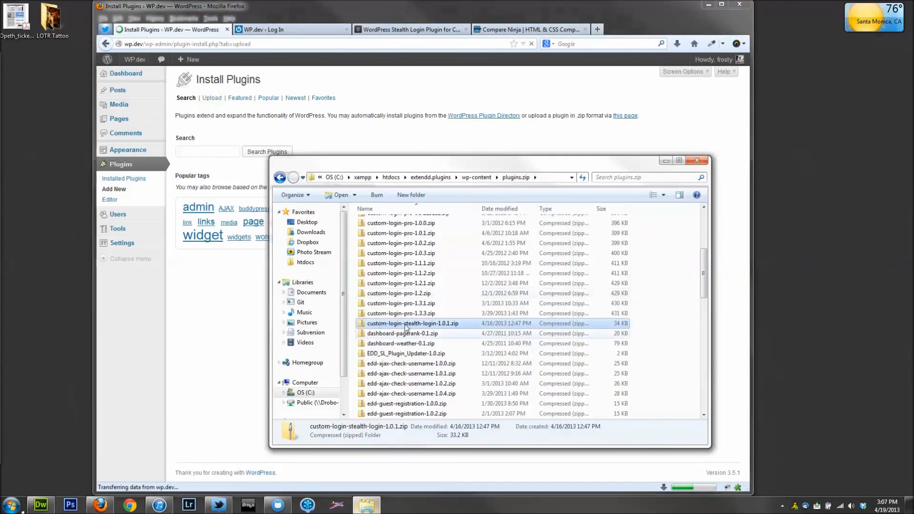
left_click_drag(209, 173, 211, 153)
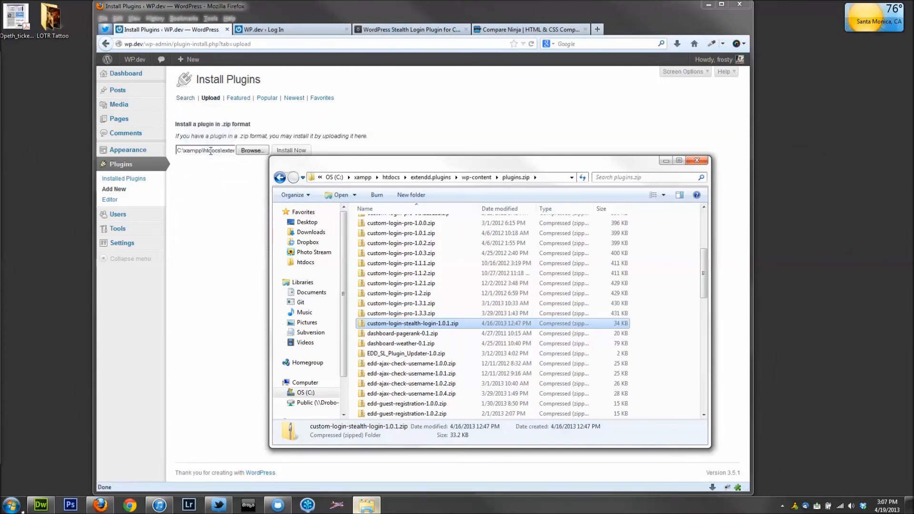
left_click(286, 151)
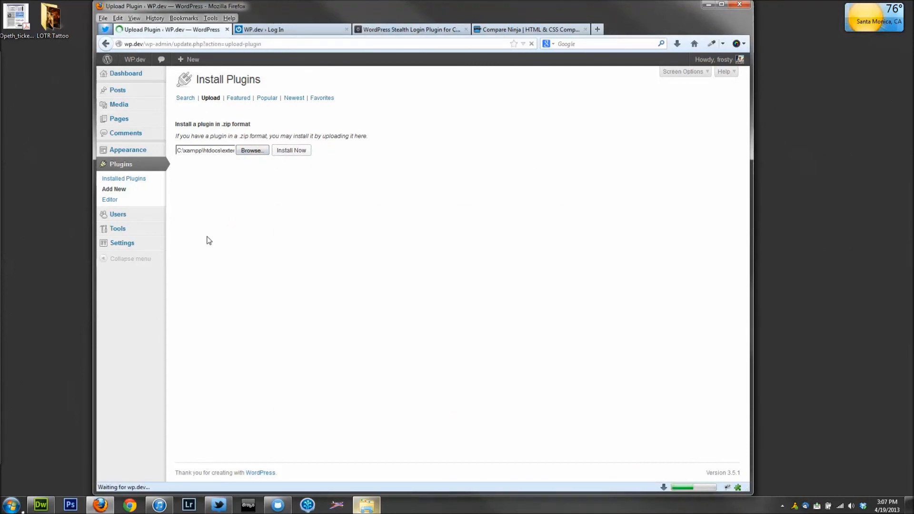
left_click(194, 139)
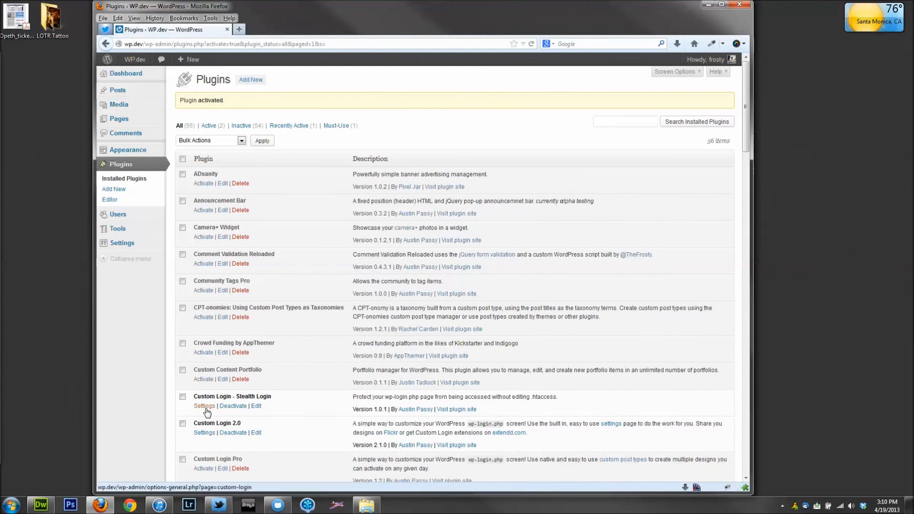
- Open the Stealth Login settings from the installed plugins and enable the module, keeping the question bypass and answer true
left_click(205, 406)
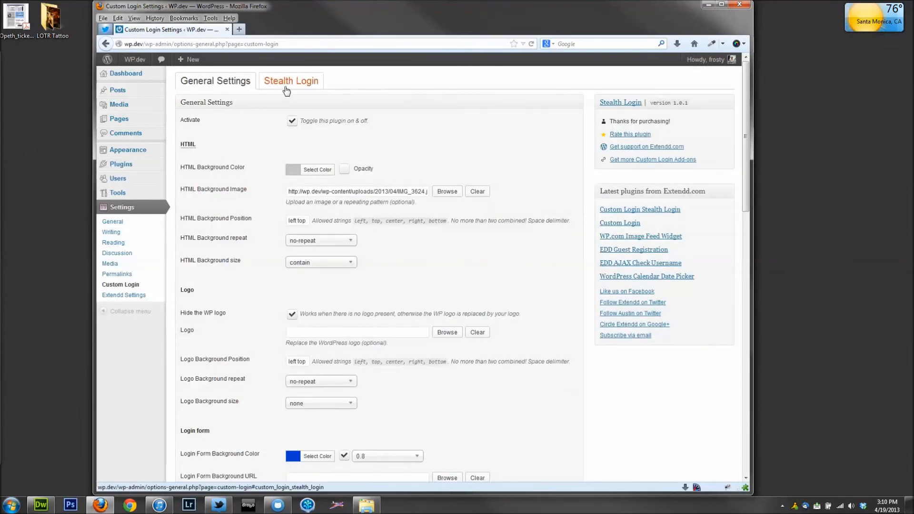
left_click(286, 86)
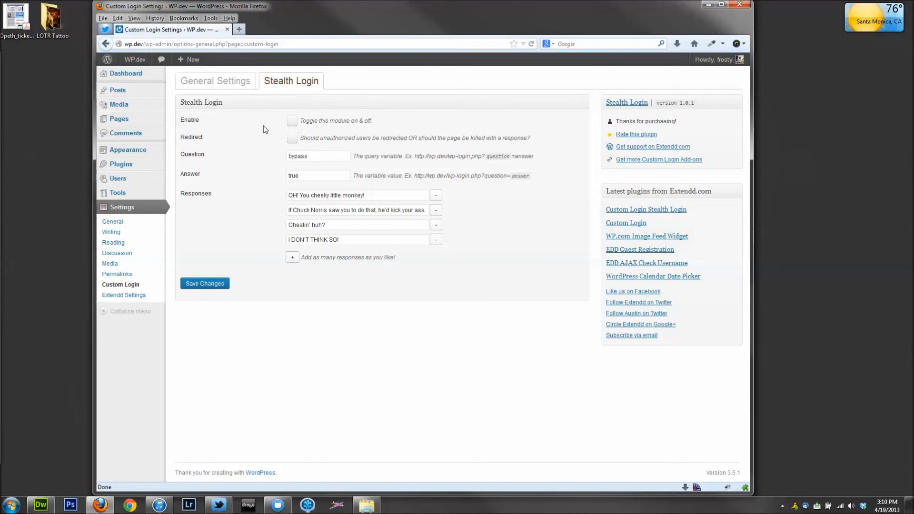
left_click(293, 122)
left_click(292, 123)
left_click_drag(327, 155, 271, 176)
left_click(262, 172)
- Add three extra response rows to the Stealth Login responses and remove them again
left_click(293, 258)
left_click(293, 272)
left_click(293, 288)
left_click(435, 284)
left_click(435, 269)
left_click(436, 255)
- Save the Stealth Login settings, then load wp.dev/wp-login.php in a new tab and reload it to test the block
left_click(204, 284)
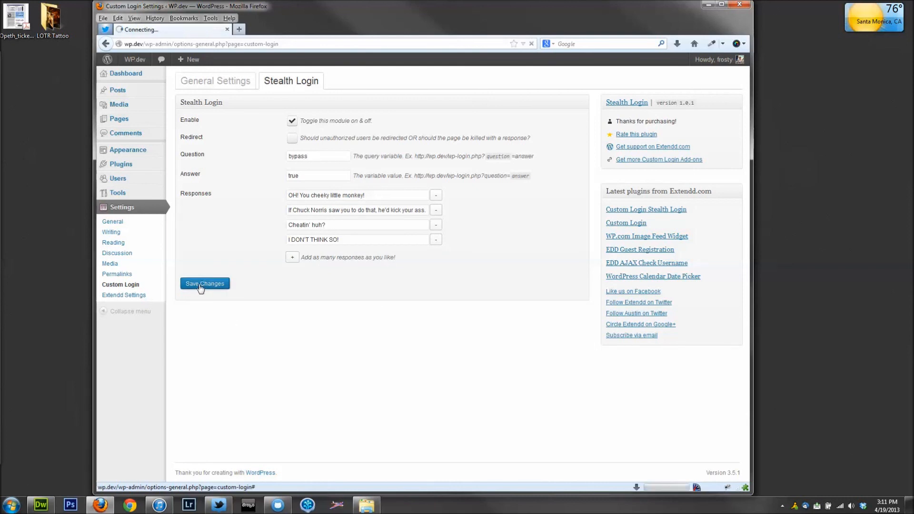
left_click(239, 29)
type("wp.dev/")
key("Return")
type("wp-admin/")
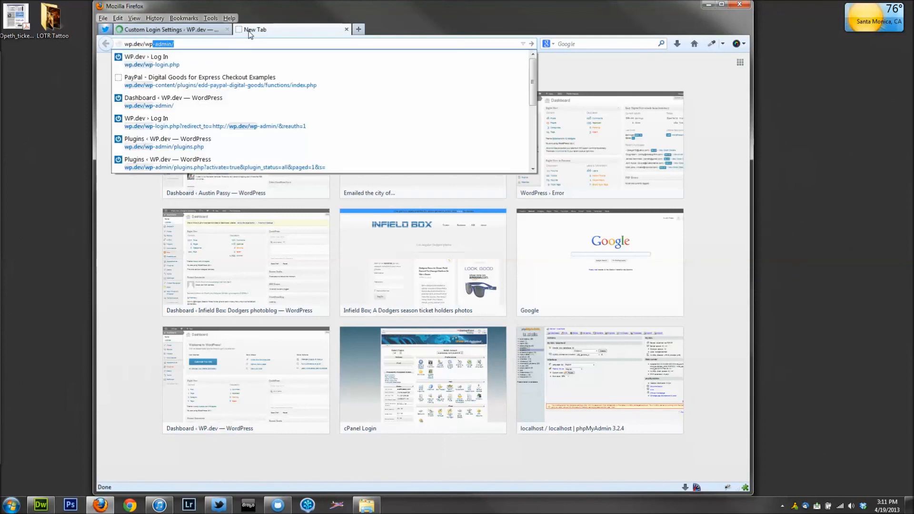
key("Down")
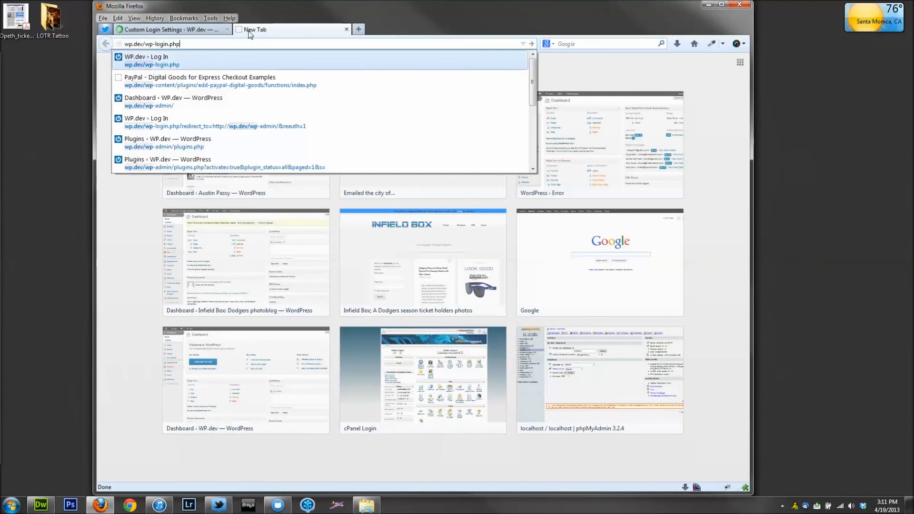
left_click(224, 66)
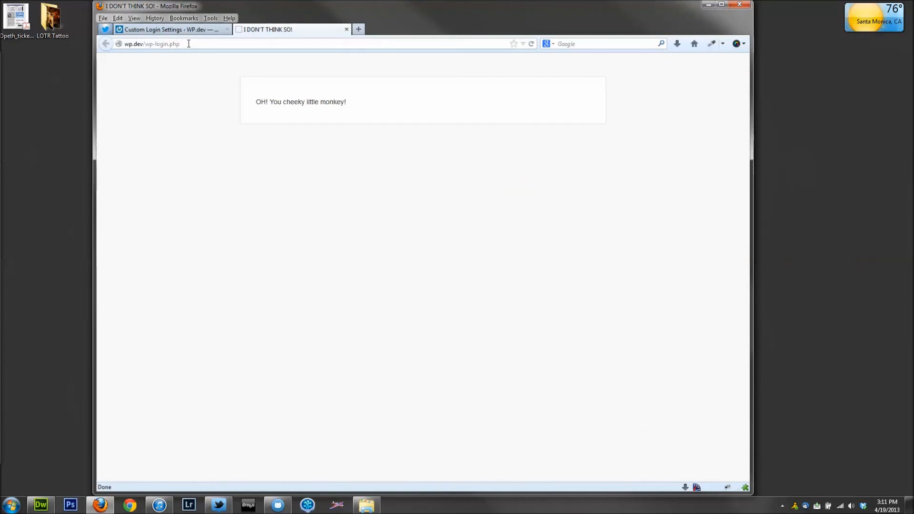
left_click(209, 43)
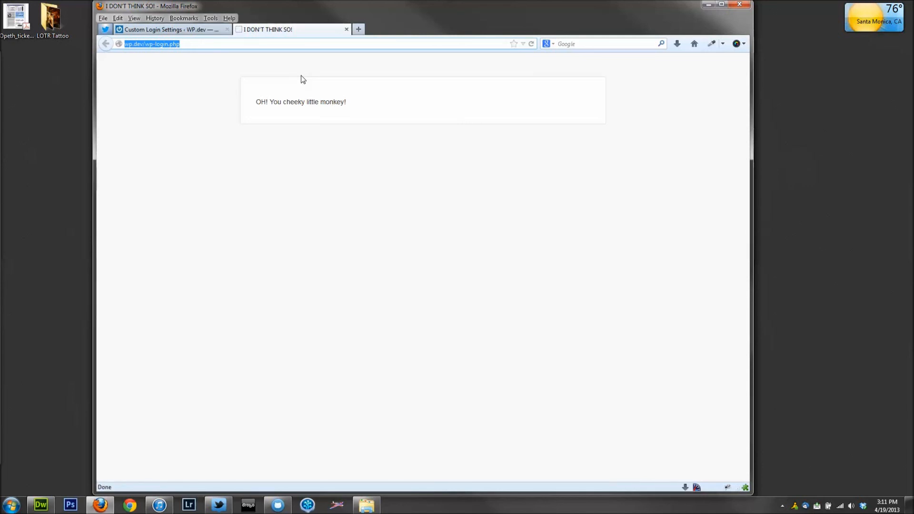
key("F5")
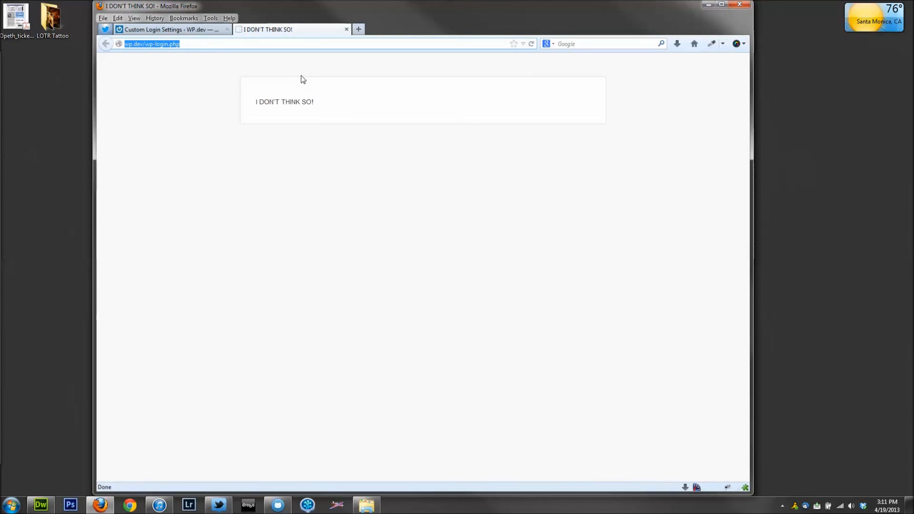
- Load the login page with the Stealth Login query added to its address, as wp.dev/wp-login.php?bypass=true
left_click(233, 45)
type("?by")
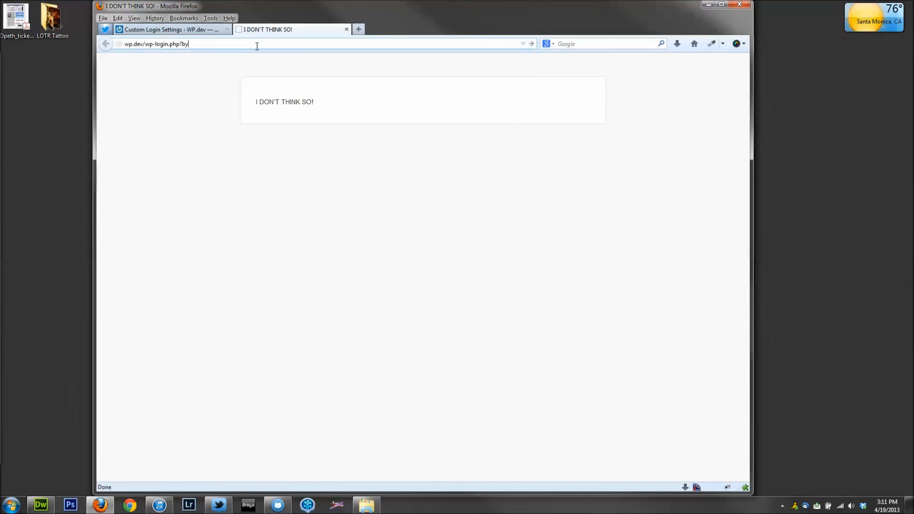
type("pass=true")
key("Return")
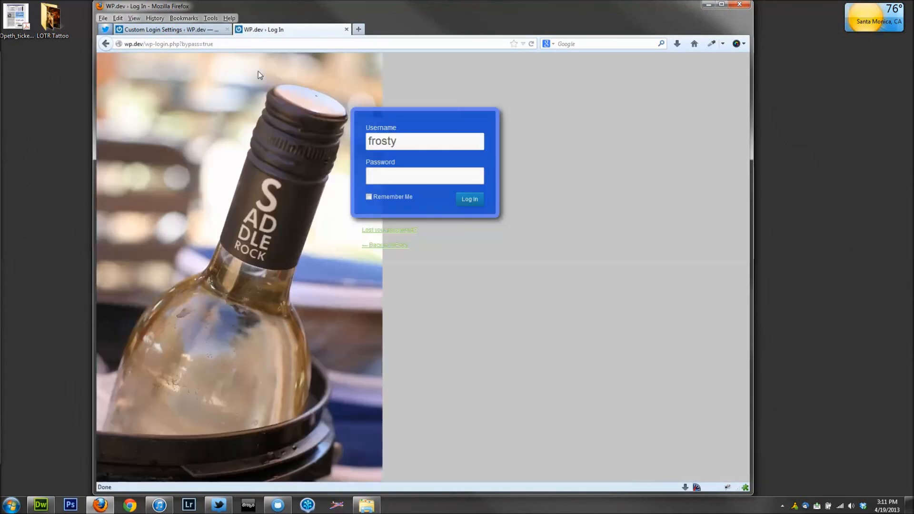
- Return to the Stealth Login settings and minimize the browser and file explorer windows to clear the desktop
left_click(194, 31)
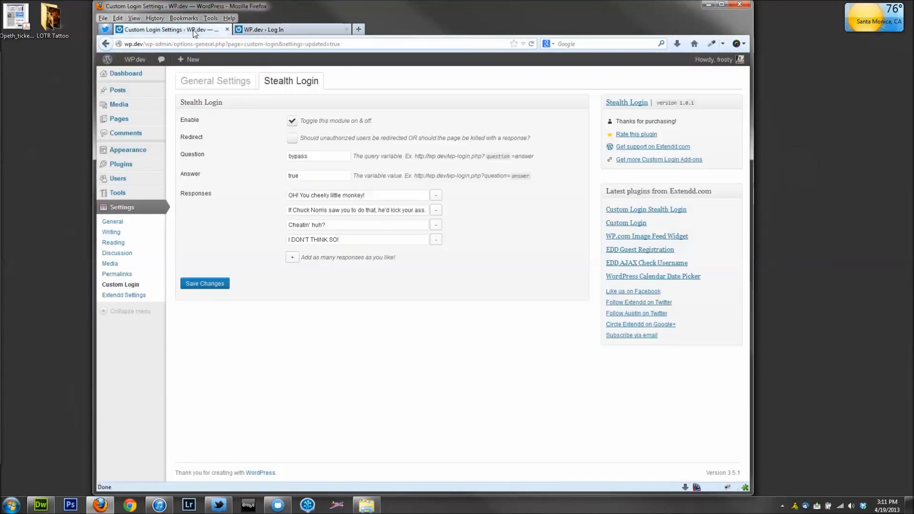
left_click(708, 4)
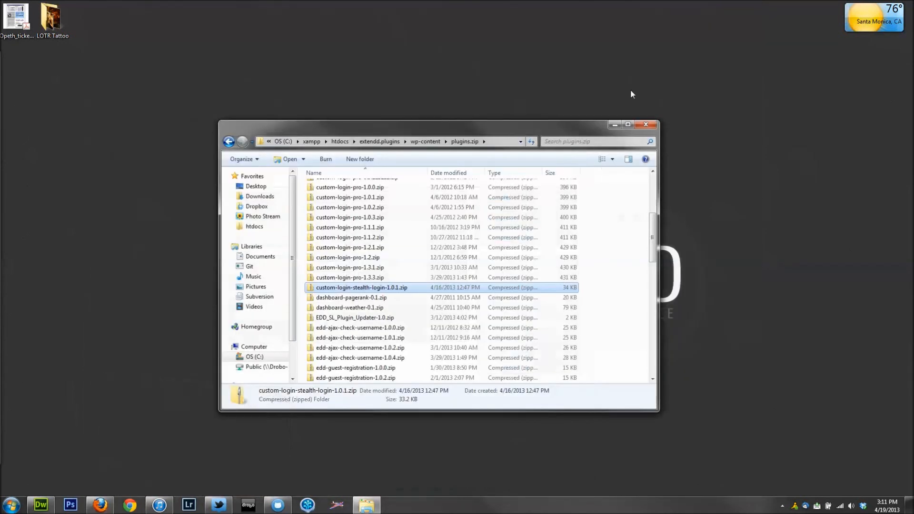
left_click(614, 125)
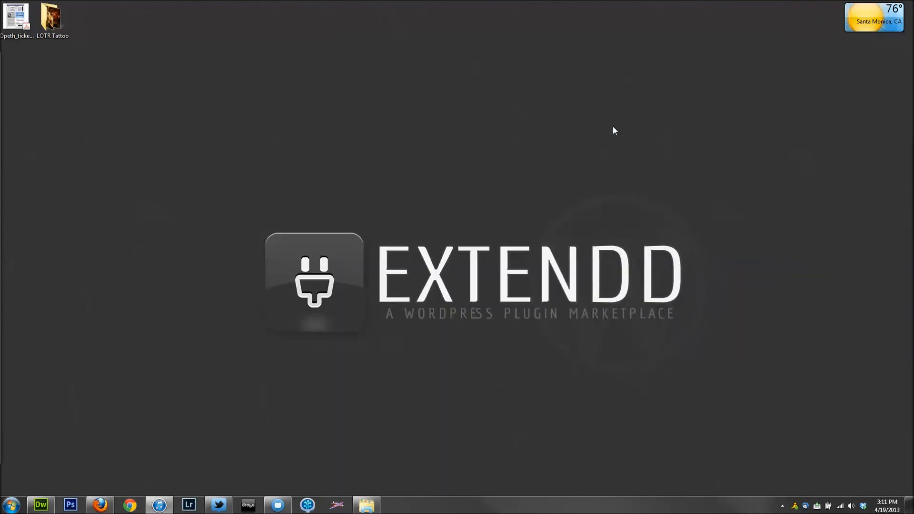